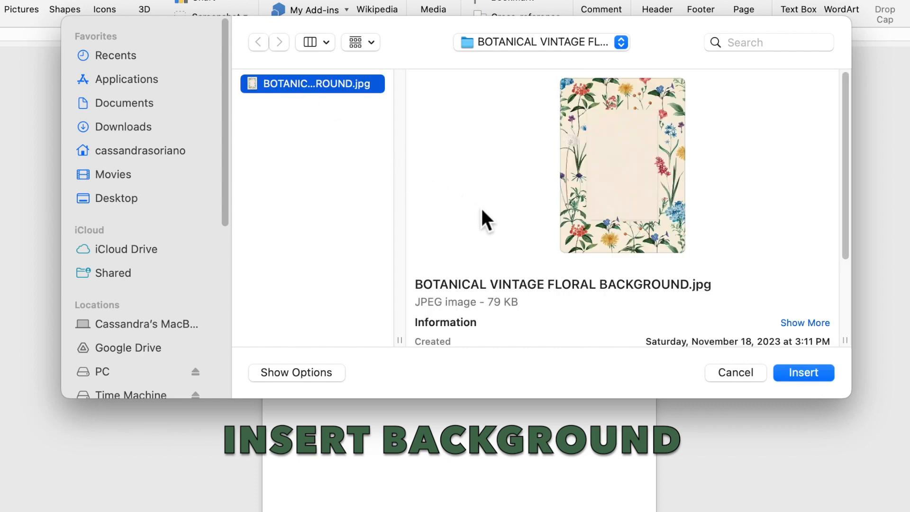
- Insert the picture BOTANICAL VINTAGE FLORAL BACKGROUND.jpg and set its text wrapping to Behind Text
{"action": "left_click", "coordinate": [810, 374]}
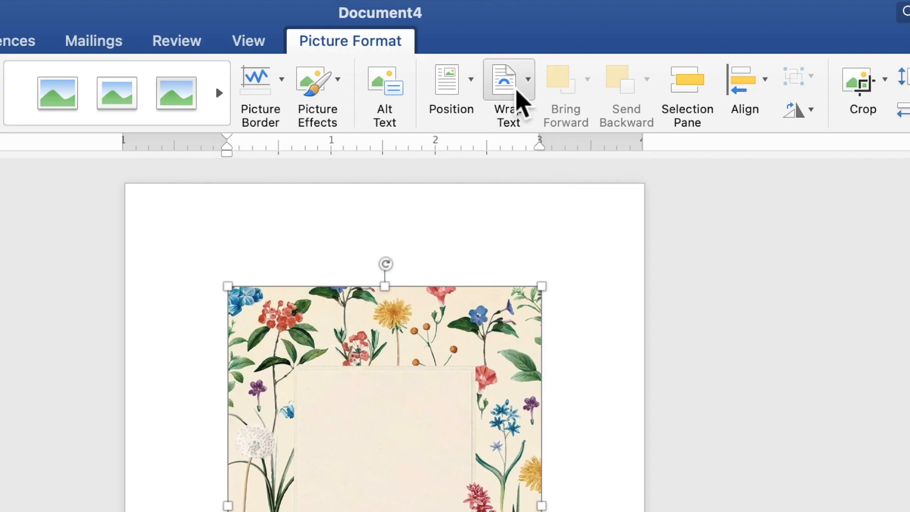
{"action": "left_click", "coordinate": [517, 91]}
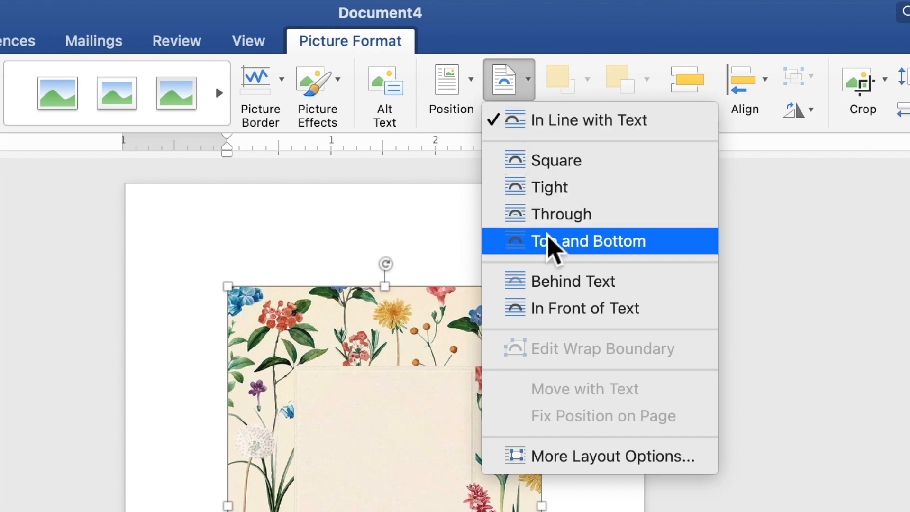
{"action": "left_click", "coordinate": [554, 285]}
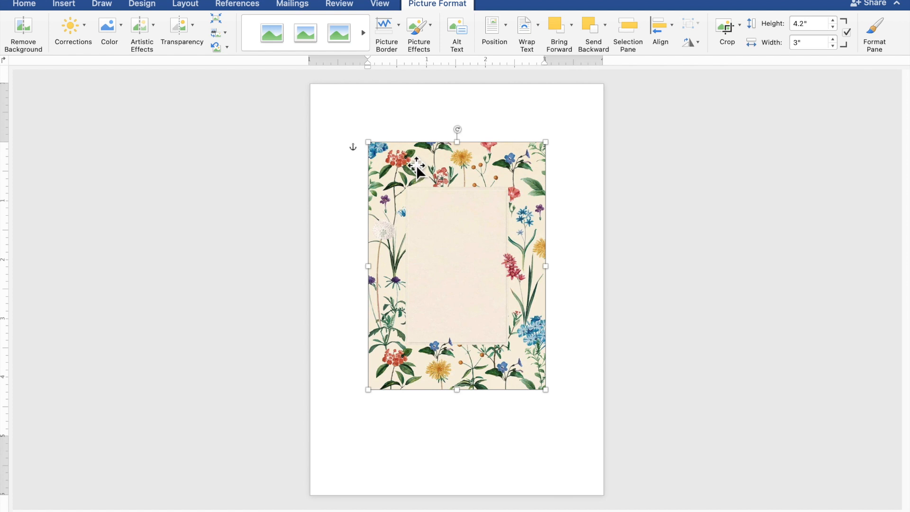
- Align the floral picture with the page's upper-left corner, enlarge it to cover the whole page, and deselect it
{"action": "left_click_drag", "start_coordinate": [417, 169], "coordinate": [362, 110]}
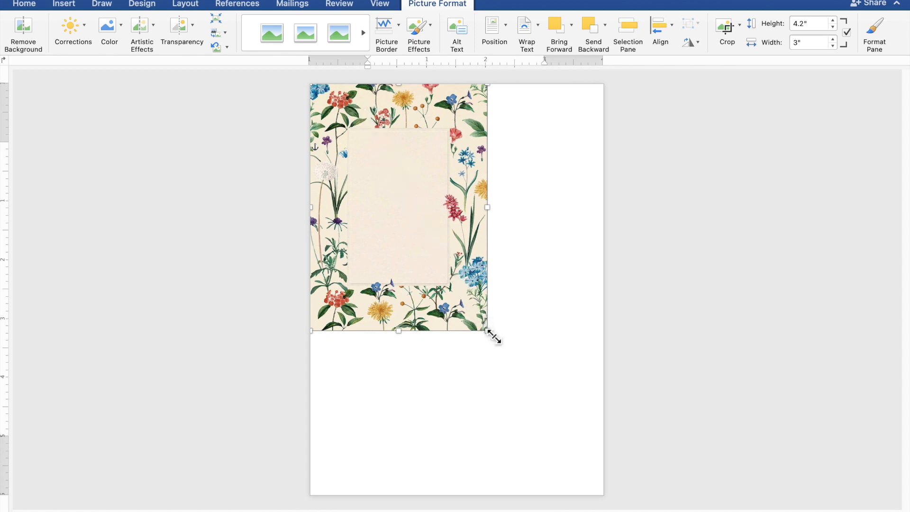
{"action": "left_click_drag", "start_coordinate": [493, 338], "coordinate": [607, 488]}
{"action": "left_click", "coordinate": [772, 410]}
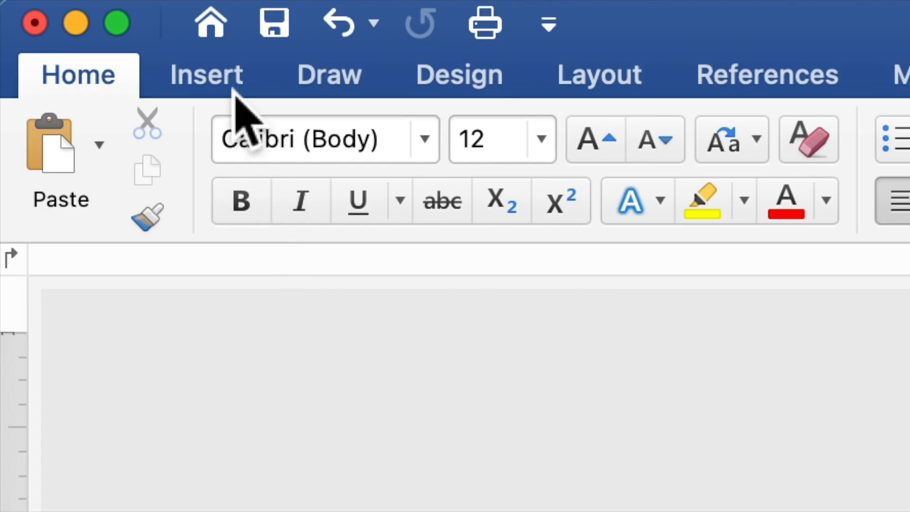
- Draw a rectangle about 4.73" wide and 4.48" high across the middle of the floral page
{"action": "left_click", "coordinate": [233, 88]}
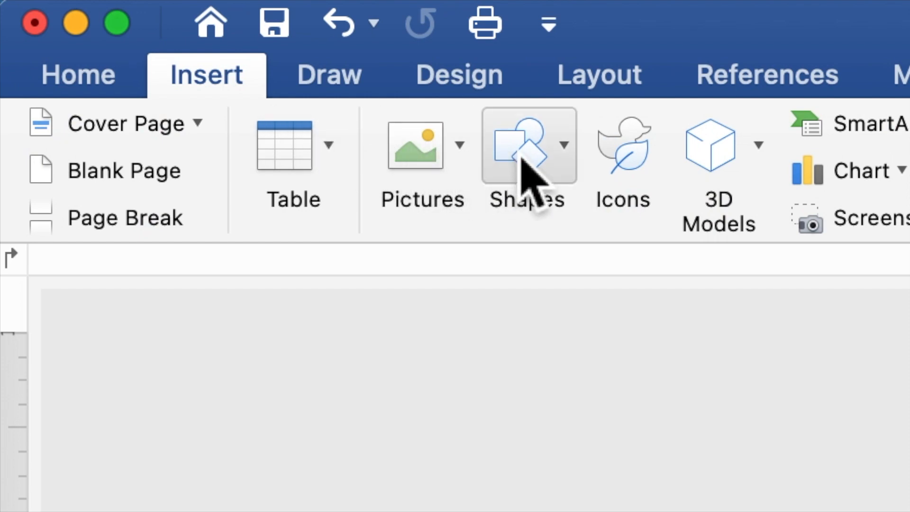
{"action": "left_click", "coordinate": [528, 175]}
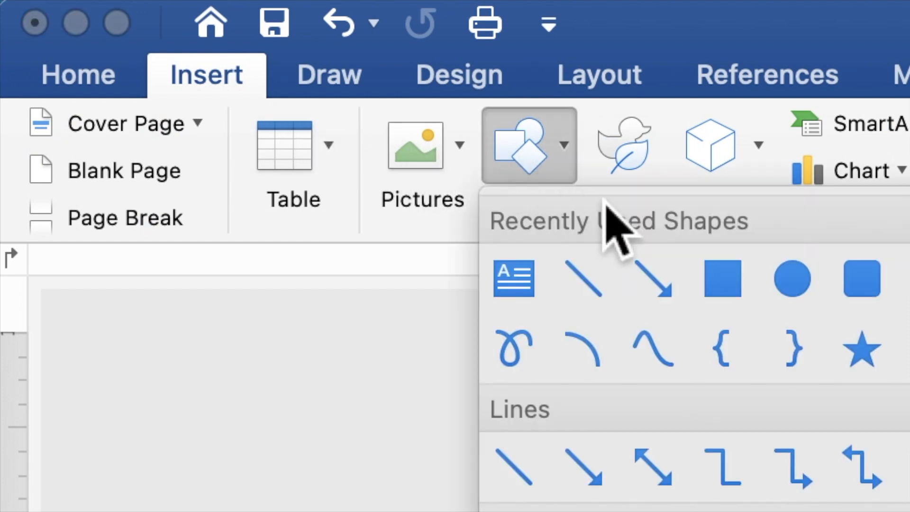
{"action": "left_click", "coordinate": [723, 280]}
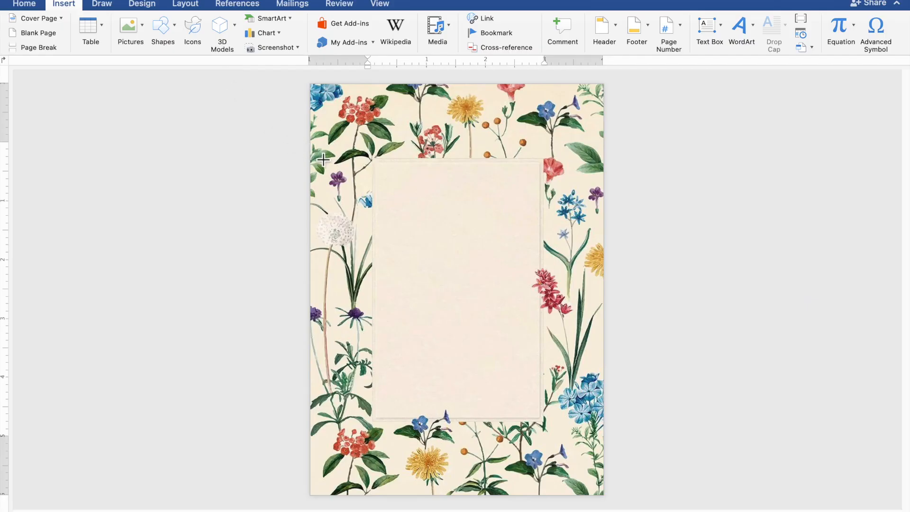
{"action": "left_click_drag", "start_coordinate": [318, 157], "coordinate": [605, 426]}
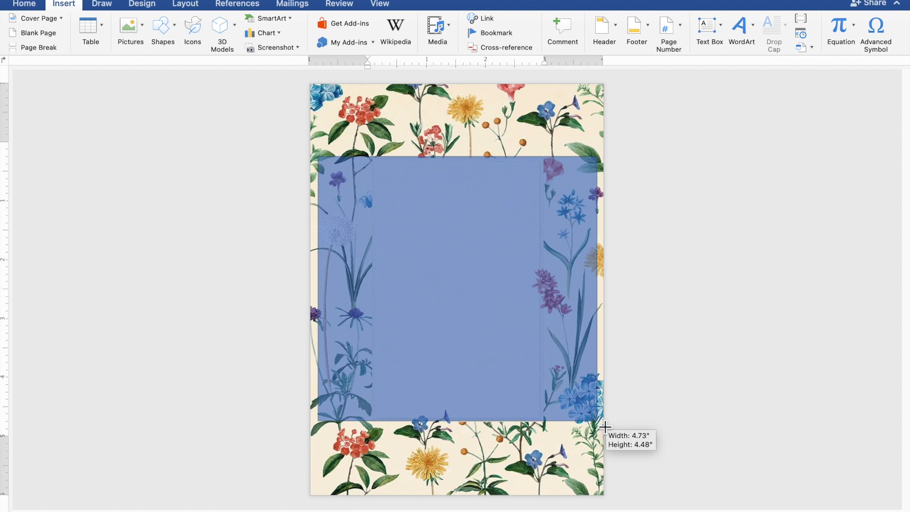
{"action": "left_click_drag", "start_coordinate": [605, 426], "coordinate": [605, 426]}
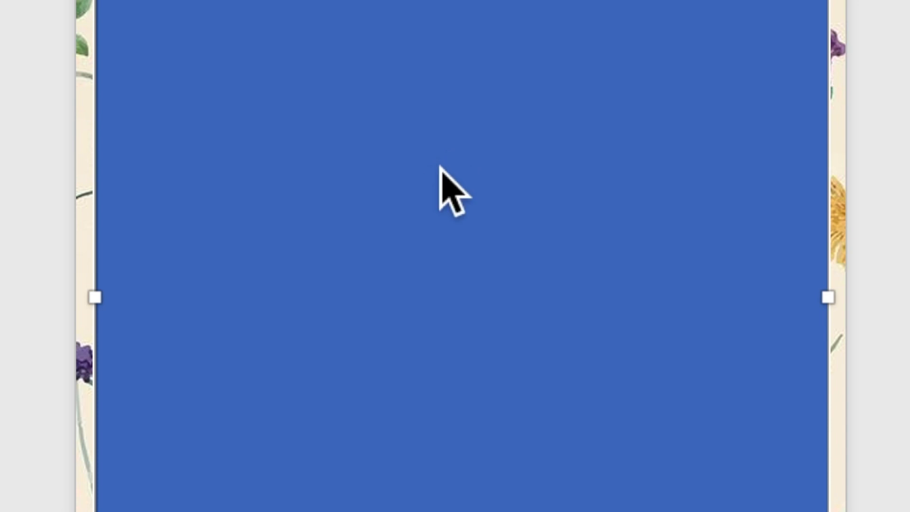
- Enable text entry inside the blue rectangle and place the text cursor in it
{"action": "right_click", "coordinate": [441, 171]}
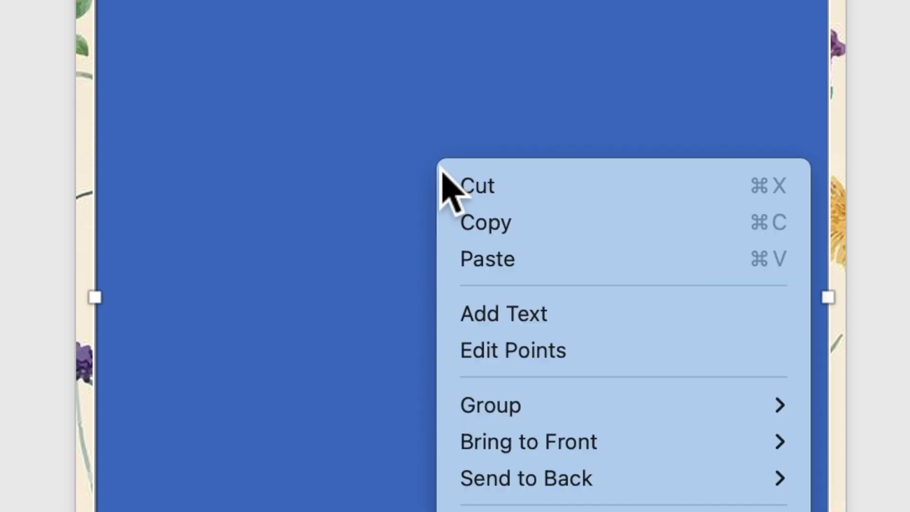
{"action": "left_click", "coordinate": [536, 318]}
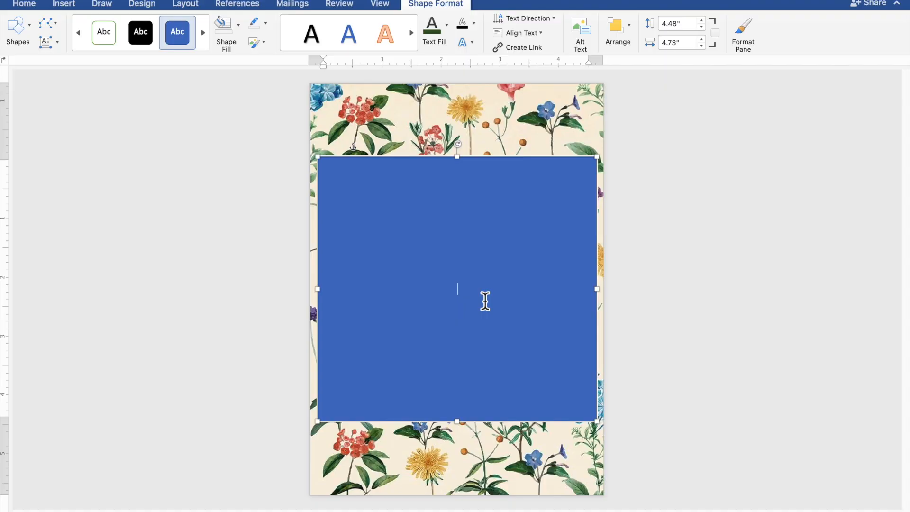
{"action": "scroll", "coordinate": [485, 301], "scroll_direction": "up", "scroll_amount": 5}
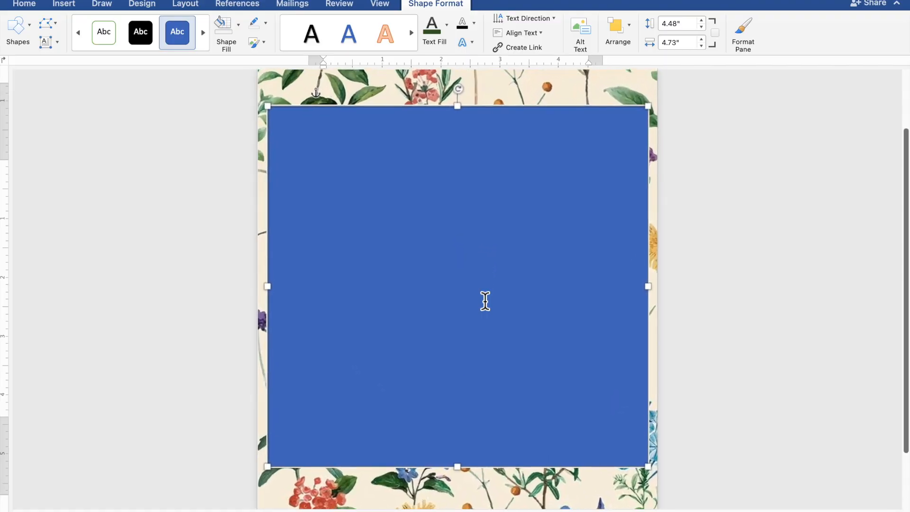
{"action": "scroll", "coordinate": [486, 302], "scroll_direction": "up", "scroll_amount": 4}
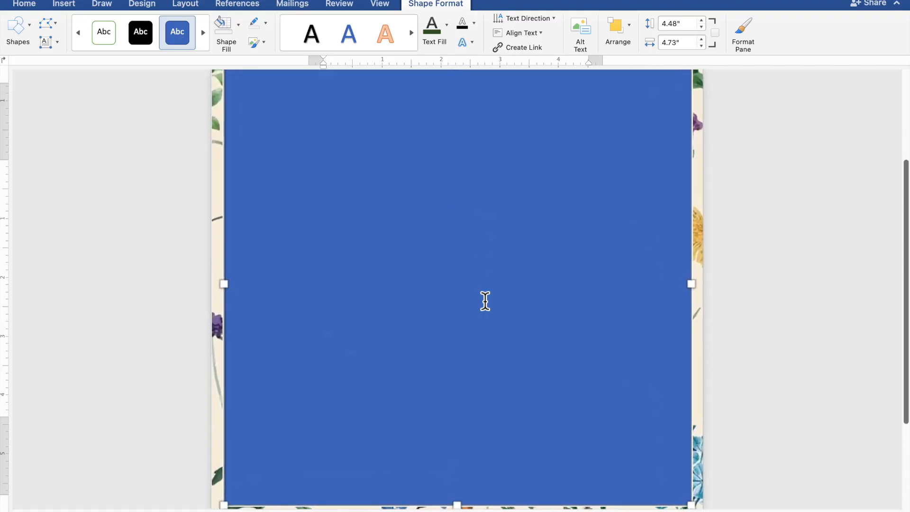
{"action": "scroll", "coordinate": [485, 301], "scroll_direction": "down", "scroll_amount": 1}
{"action": "left_click", "coordinate": [486, 302]}
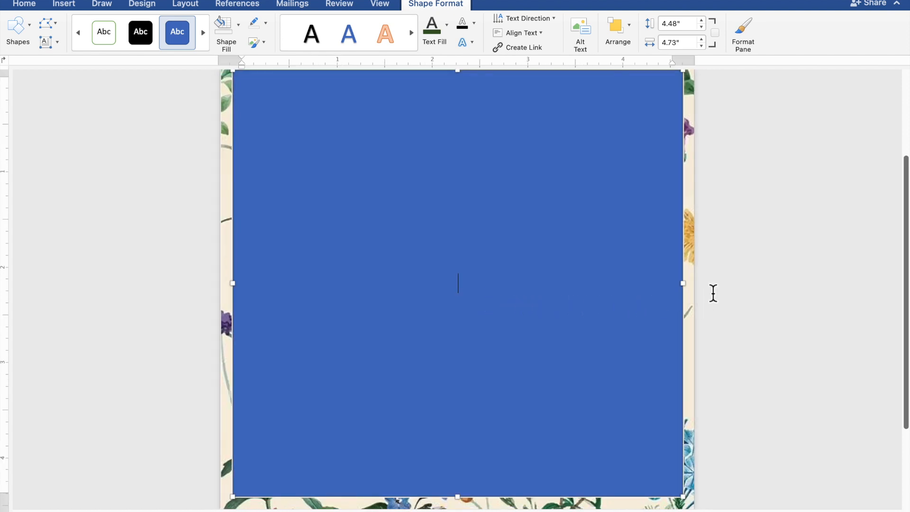
- Enter "TOGETHER WITH THEIR FAMILIES" as the first line of text in the rectangle
{"action": "type", "text": "TOGETHE"}
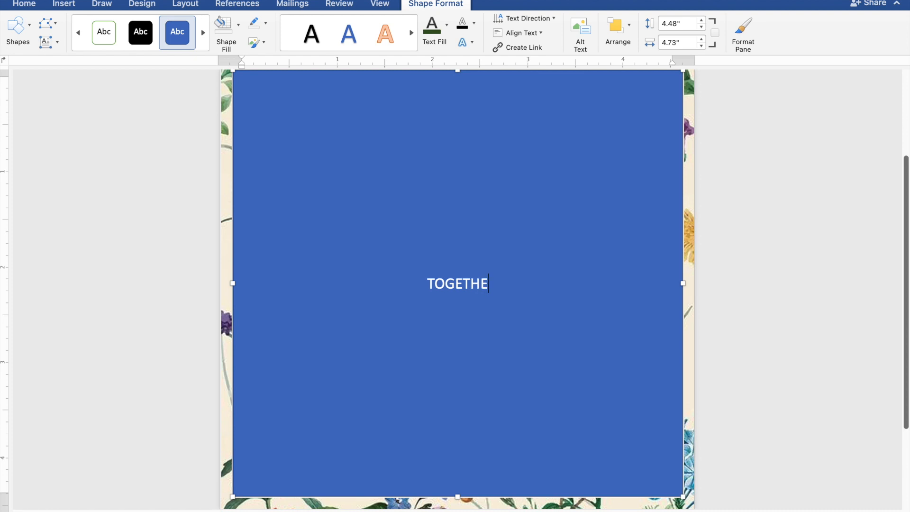
{"action": "type", "text": "R W"}
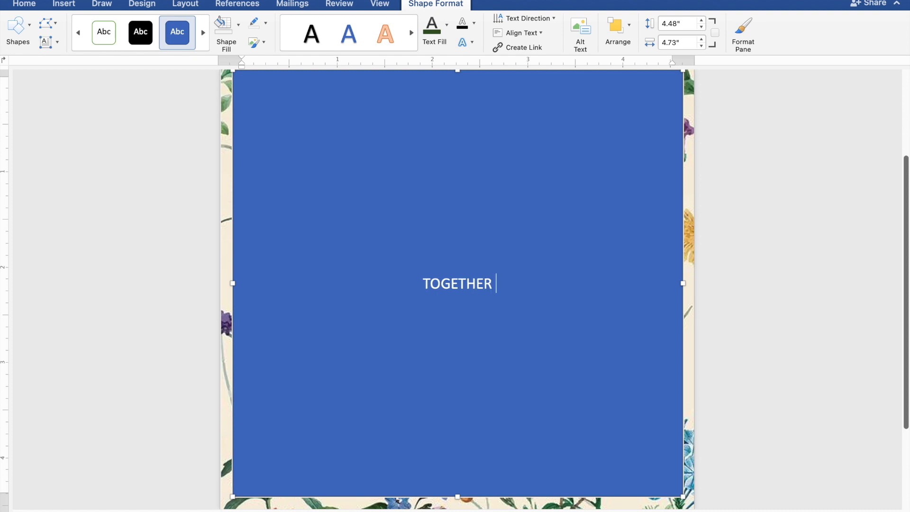
{"action": "type", "text": "I"}
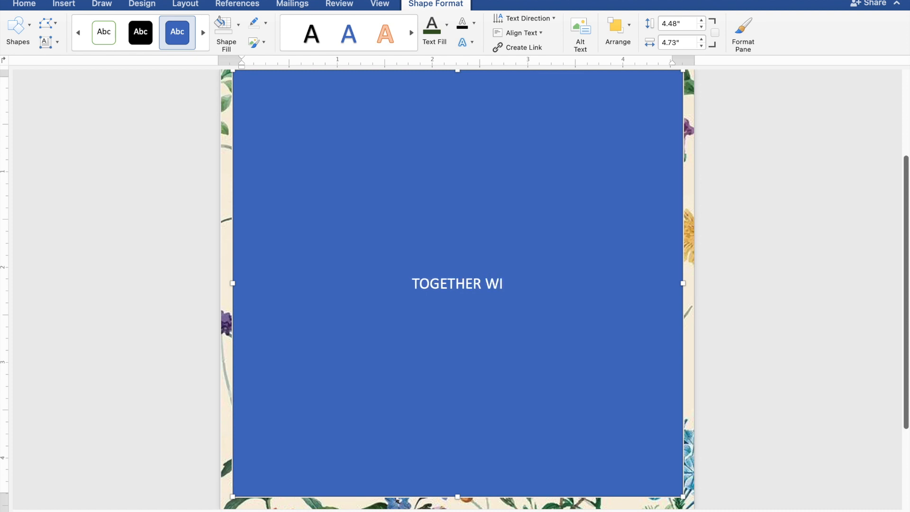
{"action": "type", "text": "TH"}
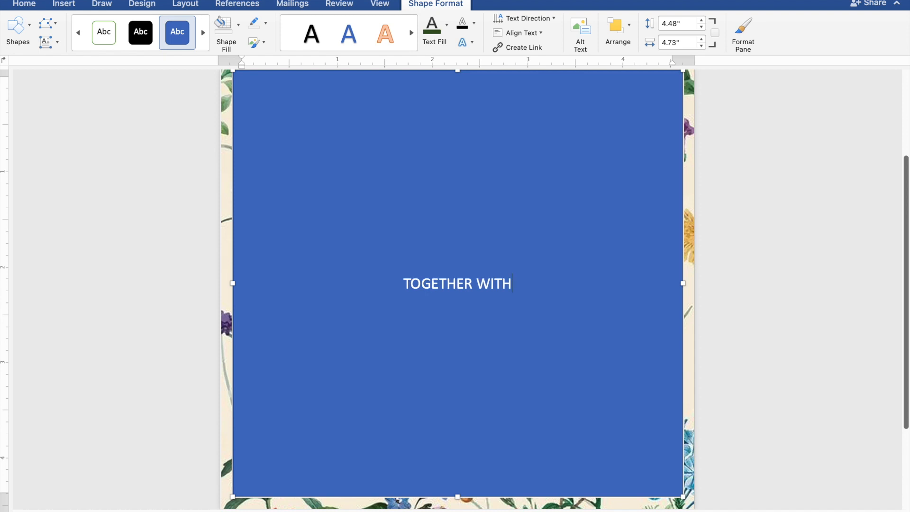
{"action": "type", "text": " TH"}
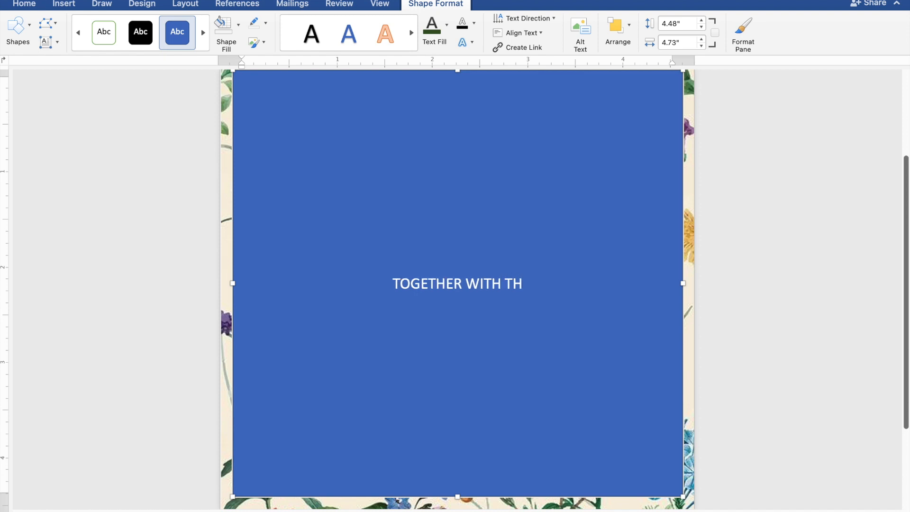
{"action": "type", "text": "E"}
{"action": "type", "text": "I"}
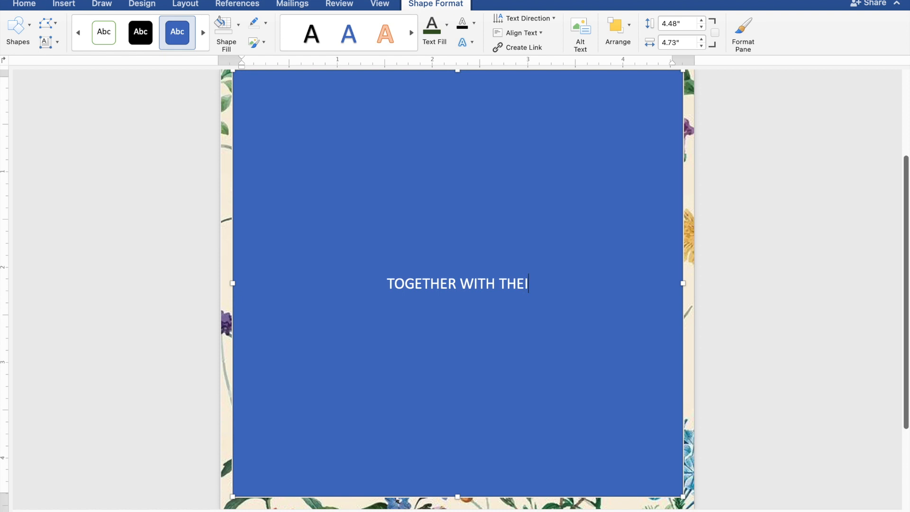
{"action": "type", "text": "R F"}
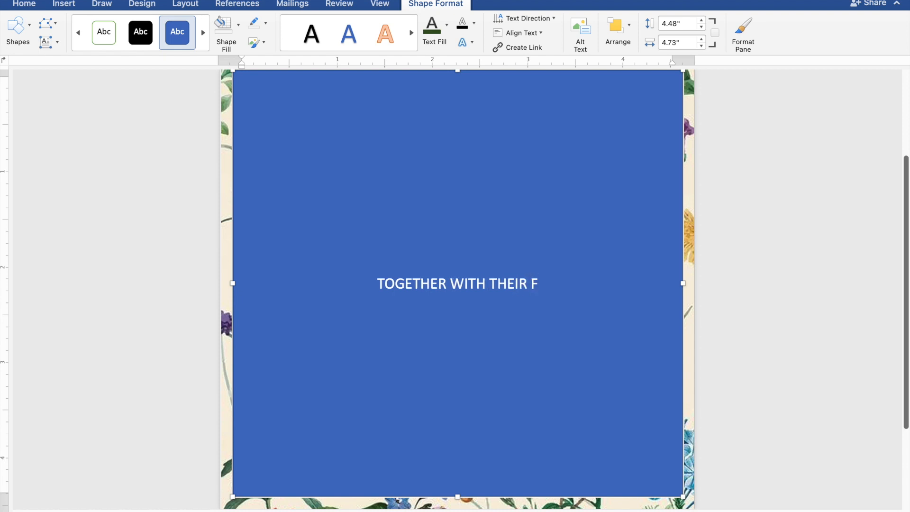
{"action": "type", "text": "AMILIES"}
{"action": "key", "text": "Return"}
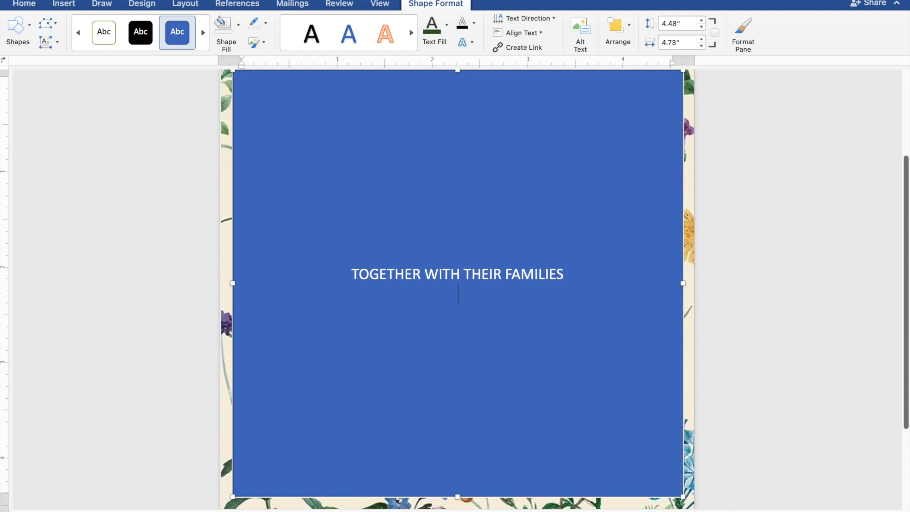
- Leave a blank line, then enter the groom's full name with "AND" on the line below it
{"action": "key", "text": "Return"}
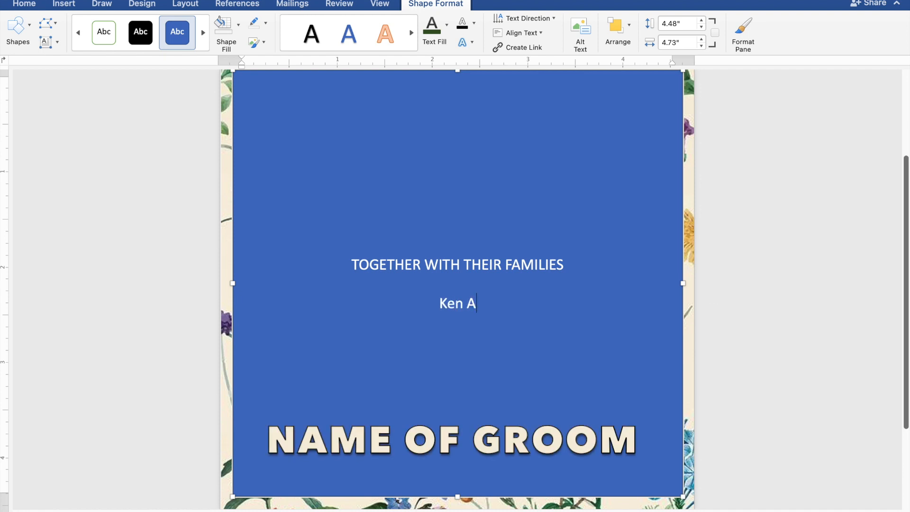
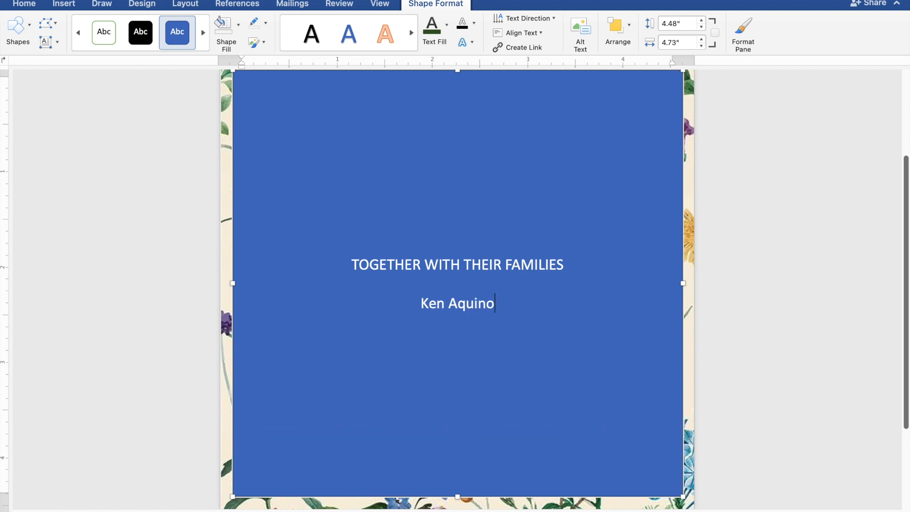
{"action": "key", "text": "Return"}
{"action": "type", "text": "A"}
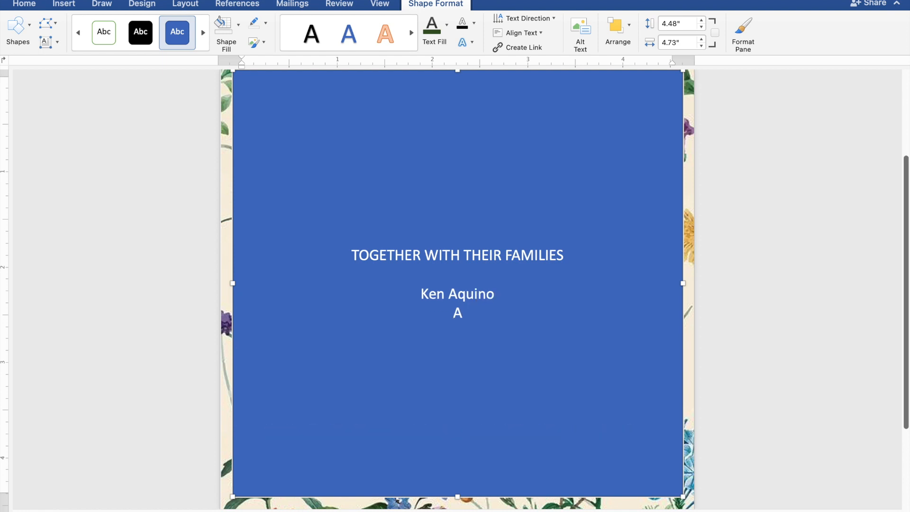
{"action": "type", "text": "ND"}
- Enter the bride's full name on a new line under "AND"
{"action": "key", "text": "Return"}
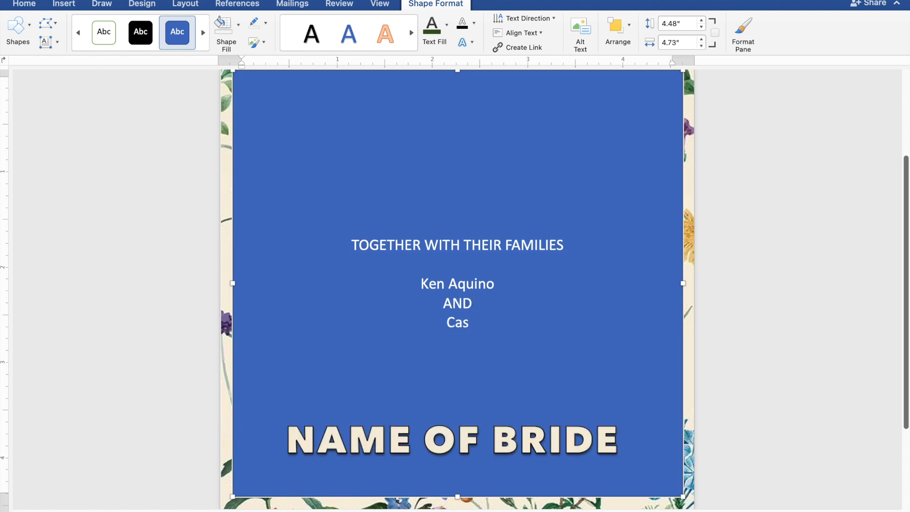
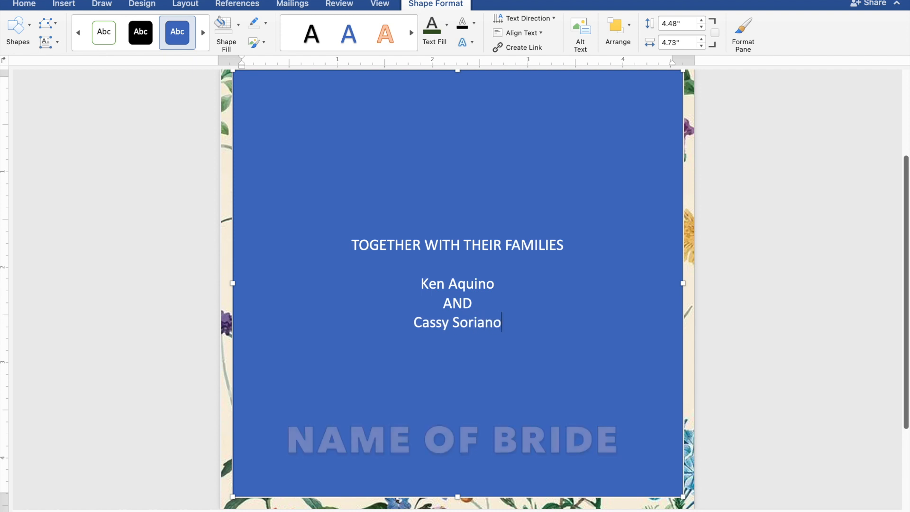
- Leave a blank line below the bride's name, then enter "REQUEST THE PLEASURE OF YOUR PRESENCE"
{"action": "key", "text": "Return"}
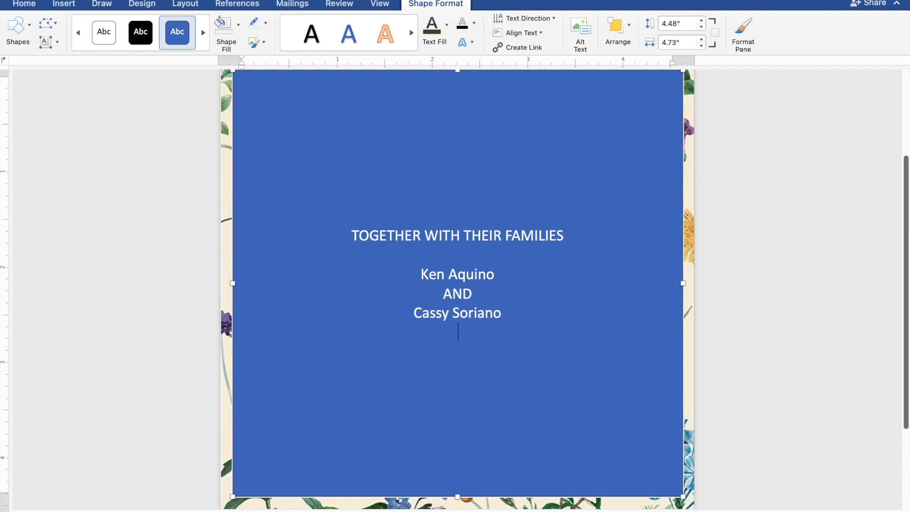
{"action": "key", "text": "Return"}
{"action": "type", "text": "R"}
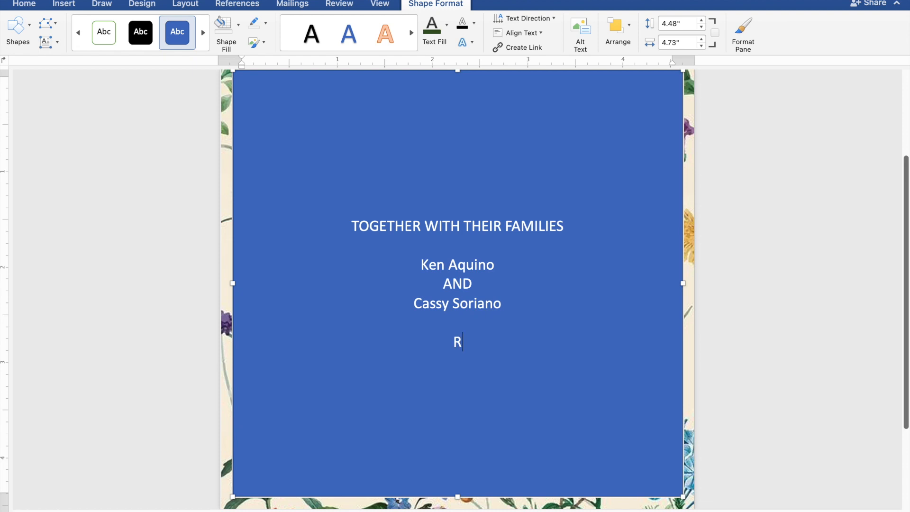
{"action": "type", "text": "EQUES"}
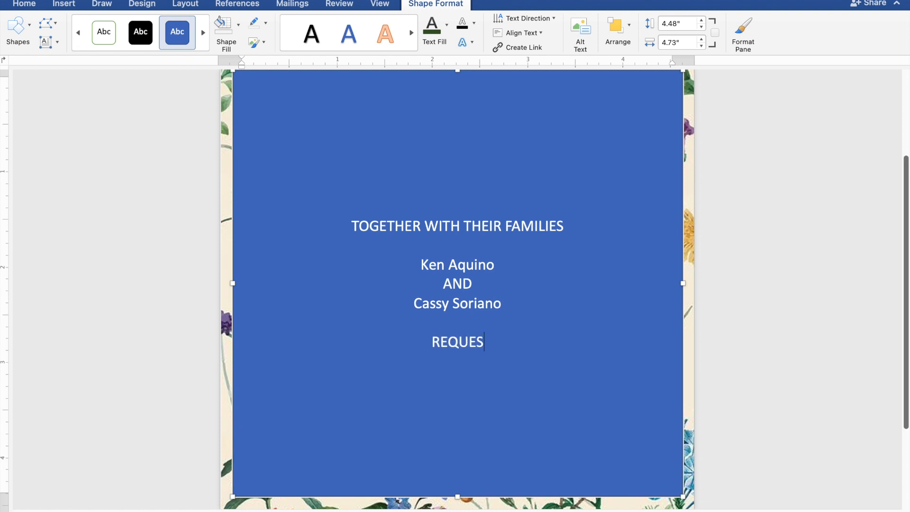
{"action": "type", "text": "T THE"}
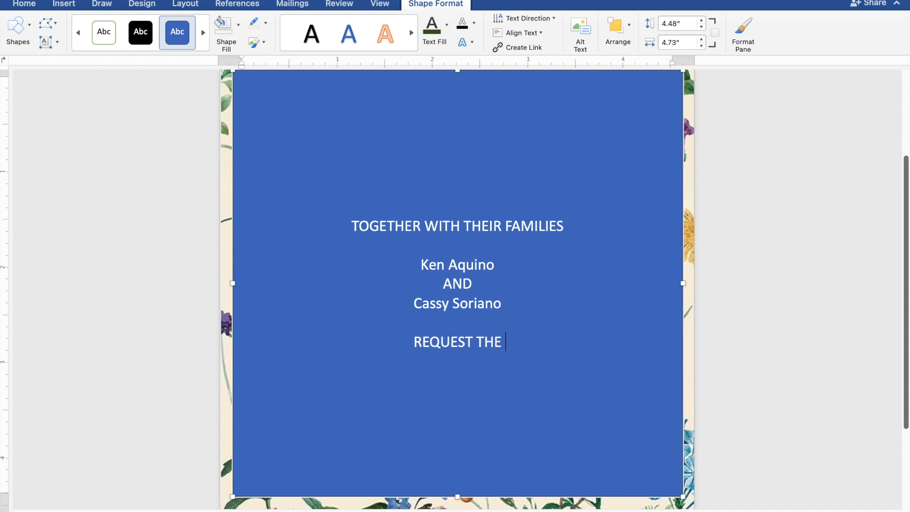
{"action": "type", "text": " PL"}
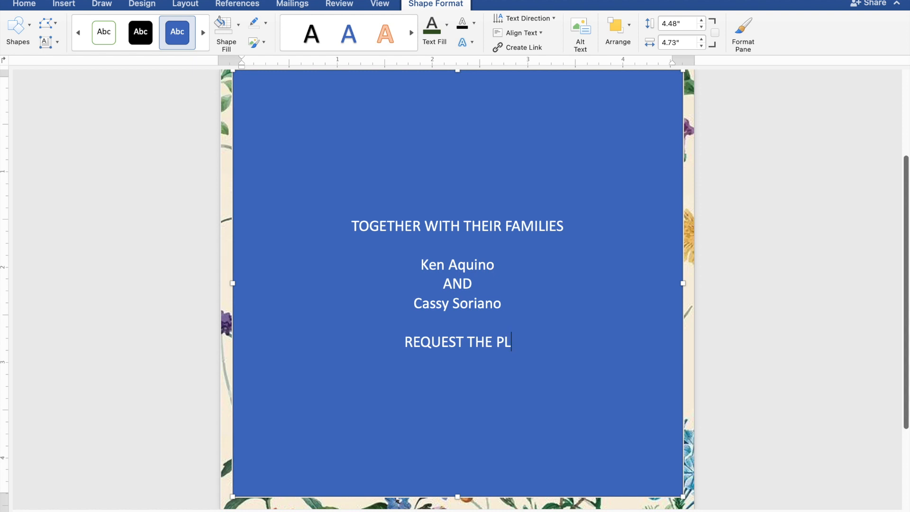
{"action": "type", "text": "EAS"}
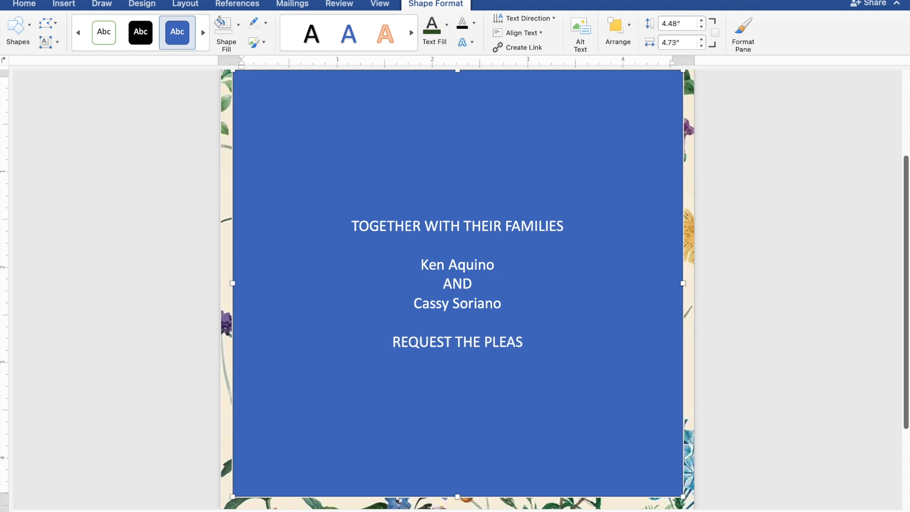
{"action": "type", "text": "URE"}
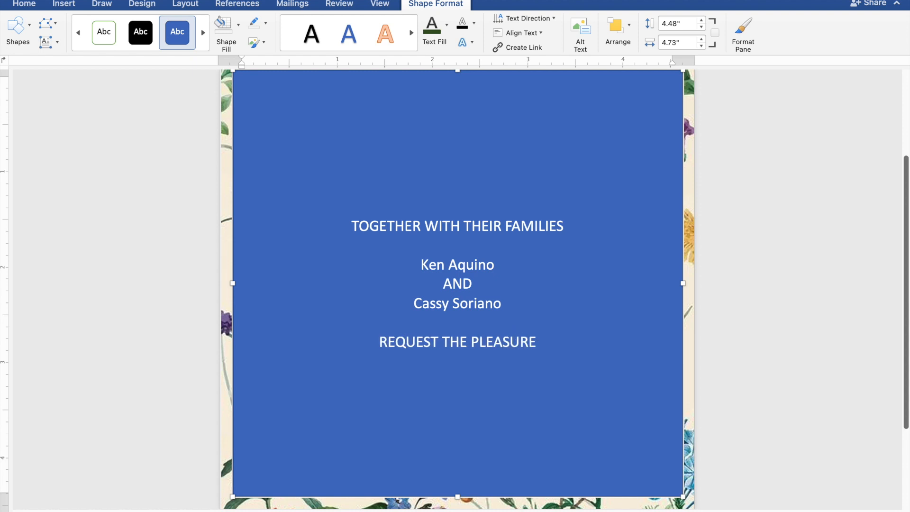
{"action": "type", "text": " O"}
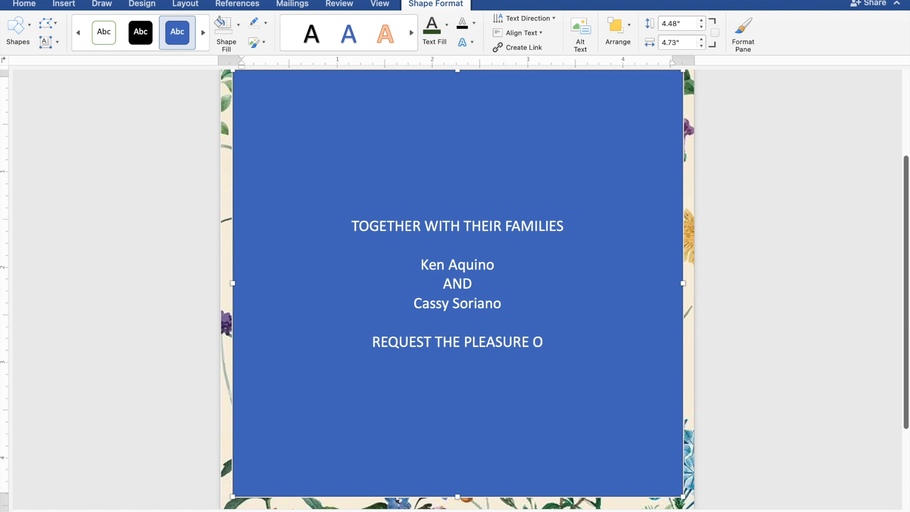
{"action": "type", "text": "F YOU"}
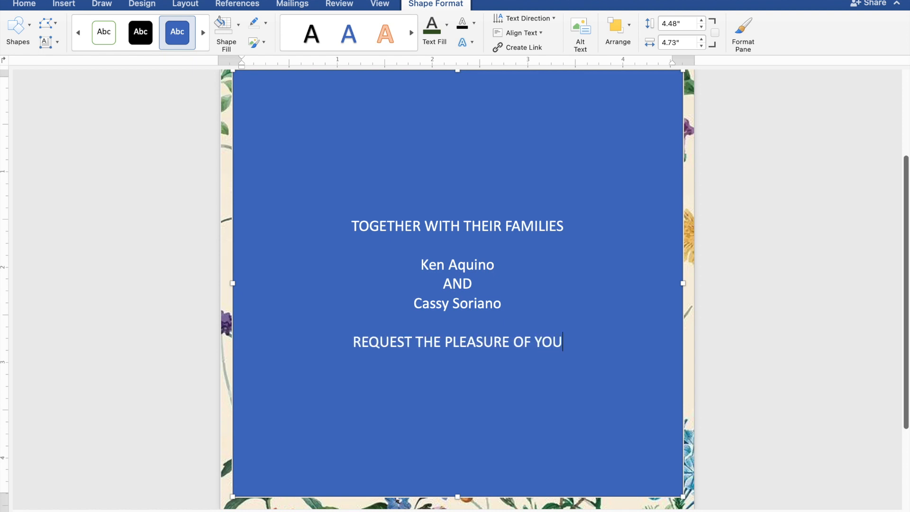
{"action": "type", "text": "R P"}
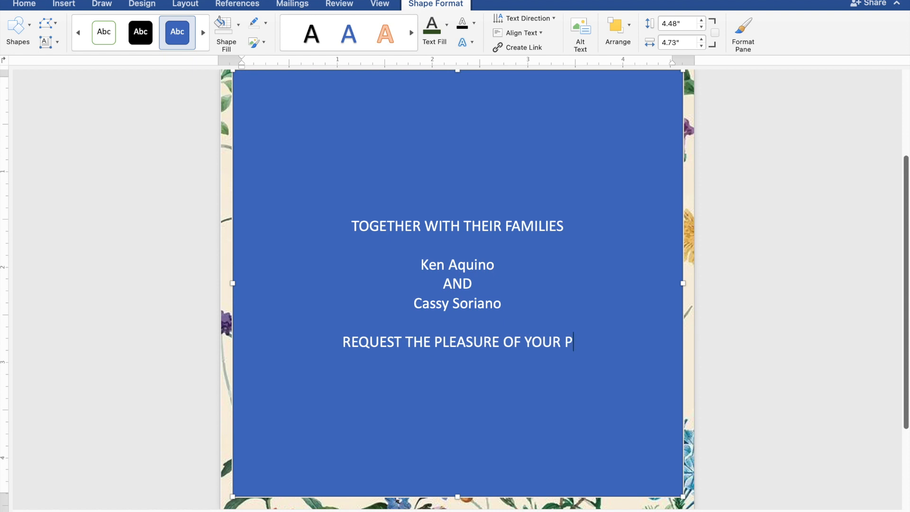
{"action": "type", "text": "RES"}
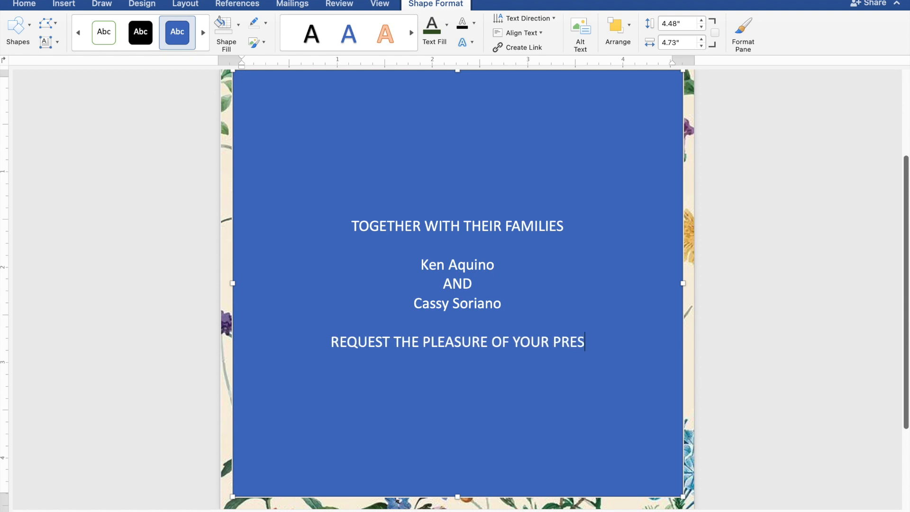
{"action": "type", "text": "ENC"}
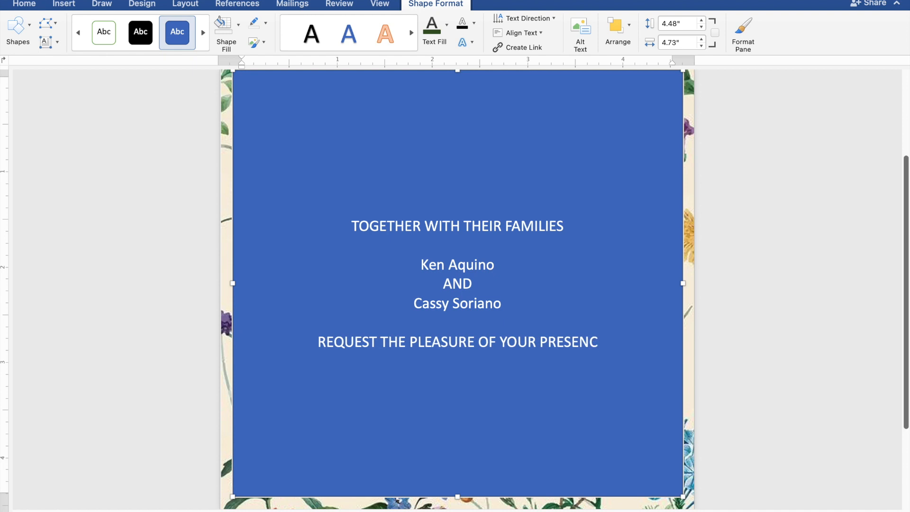
{"action": "type", "text": "E"}
- Enter "AS THEY JOYFULLY UNITE IN MARRIAGE" on a new line directly below the request line
{"action": "key", "text": "Return"}
{"action": "type", "text": "AS "}
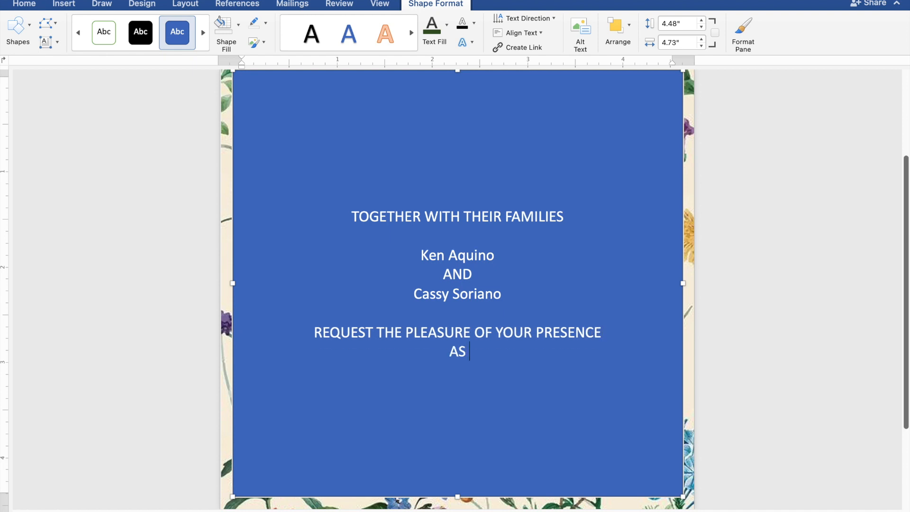
{"action": "type", "text": "THEY JOY"}
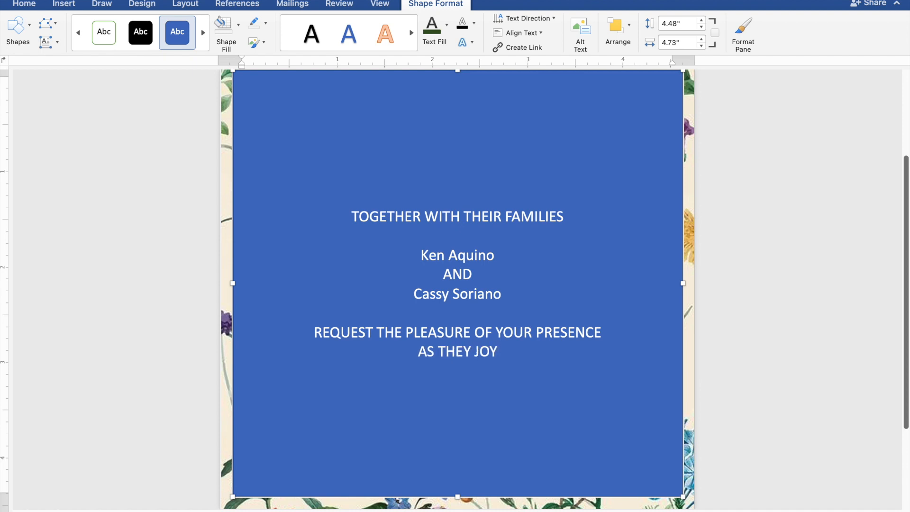
{"action": "type", "text": "FULLY"}
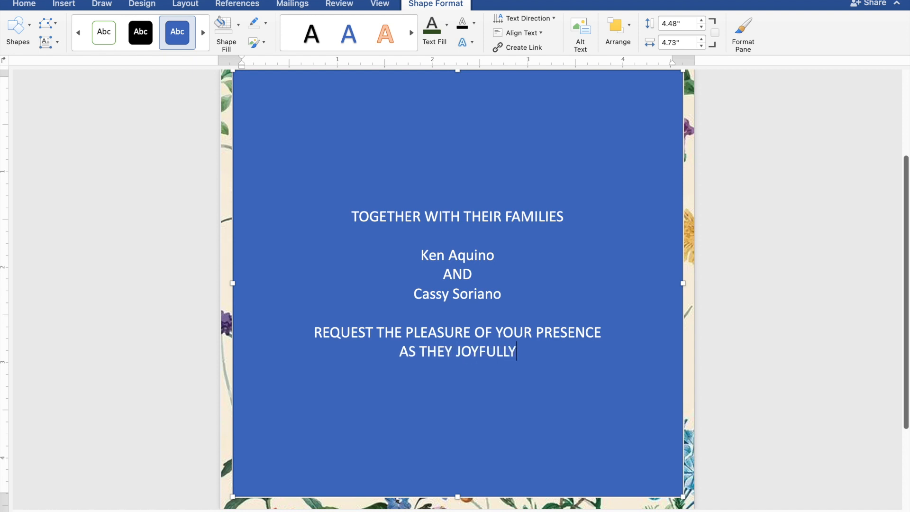
{"action": "type", "text": " UN"}
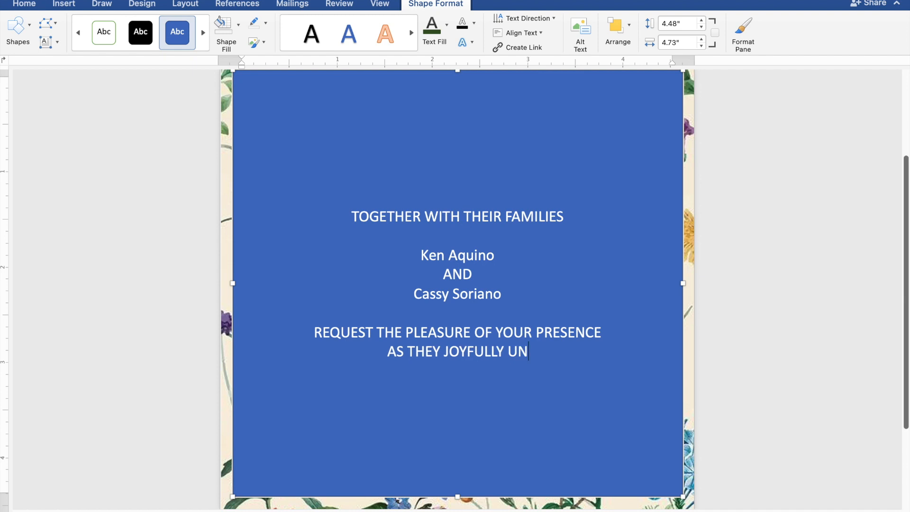
{"action": "type", "text": "IT"}
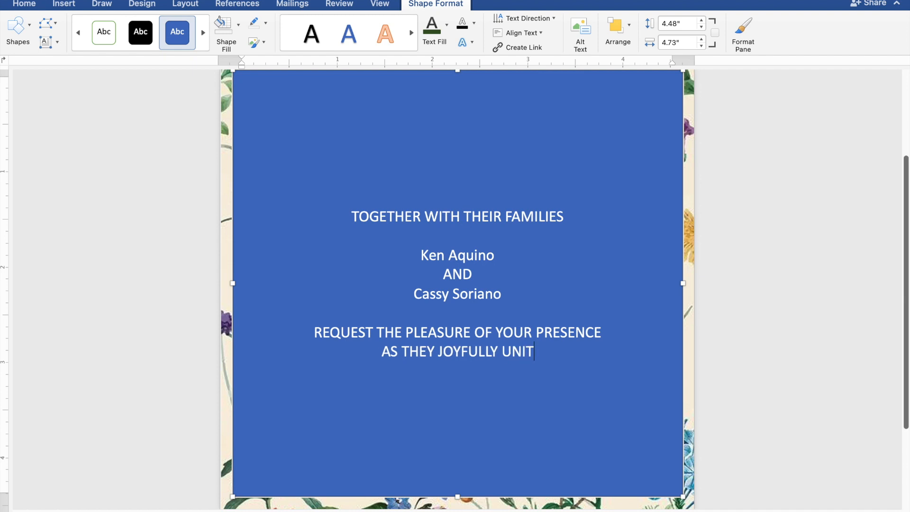
{"action": "type", "text": "E I"}
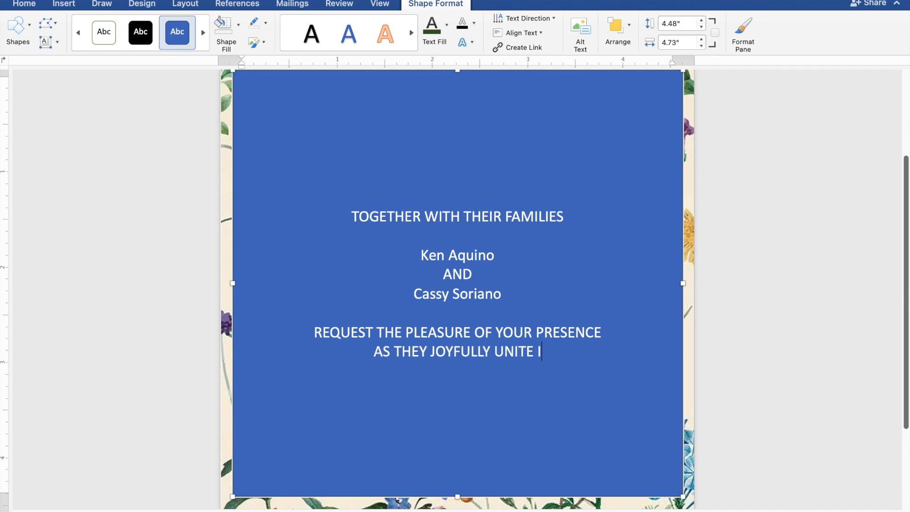
{"action": "type", "text": "N"}
{"action": "type", "text": " M"}
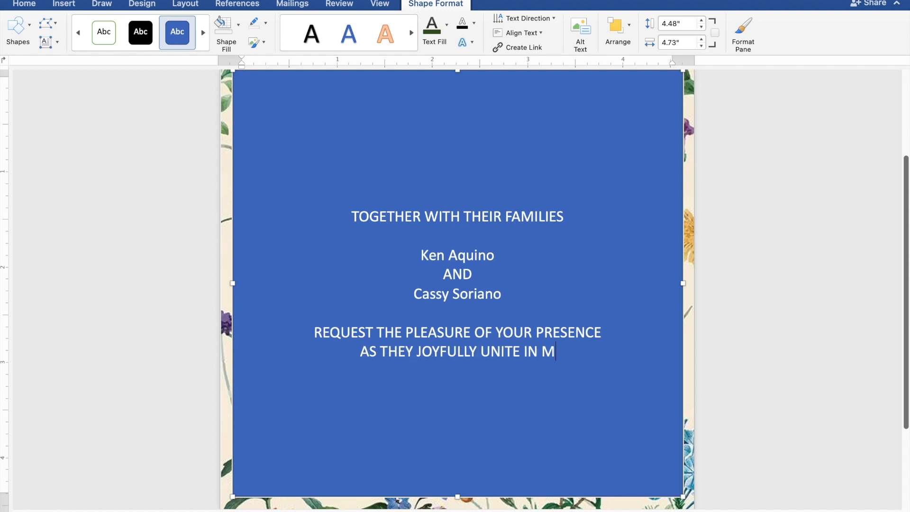
{"action": "type", "text": "ARR"}
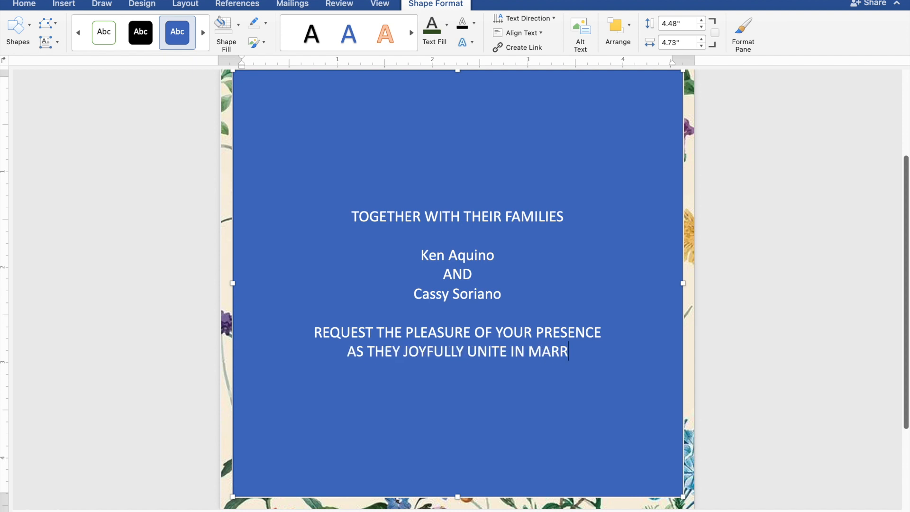
{"action": "type", "text": "IAG"}
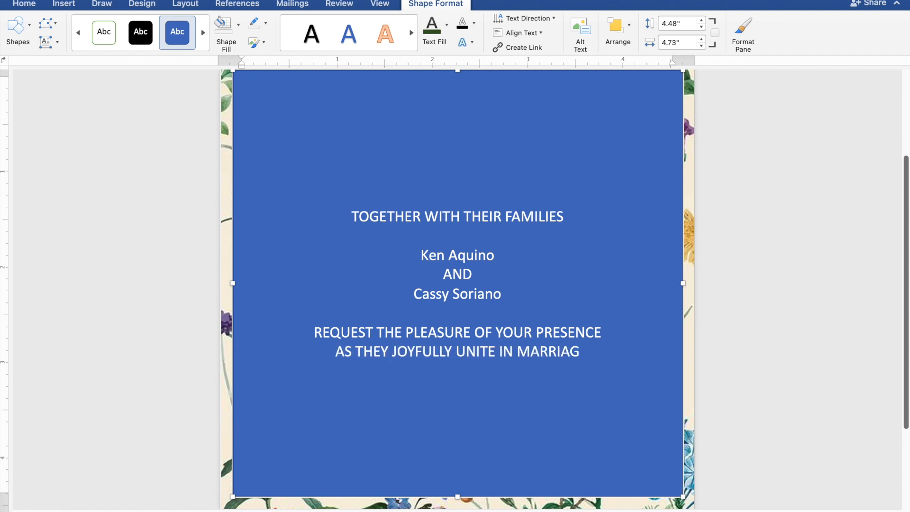
{"action": "type", "text": "E"}
- Leave a blank line after the marriage line, then enter the wedding day "SUNDAY"
{"action": "key", "text": "Return"}
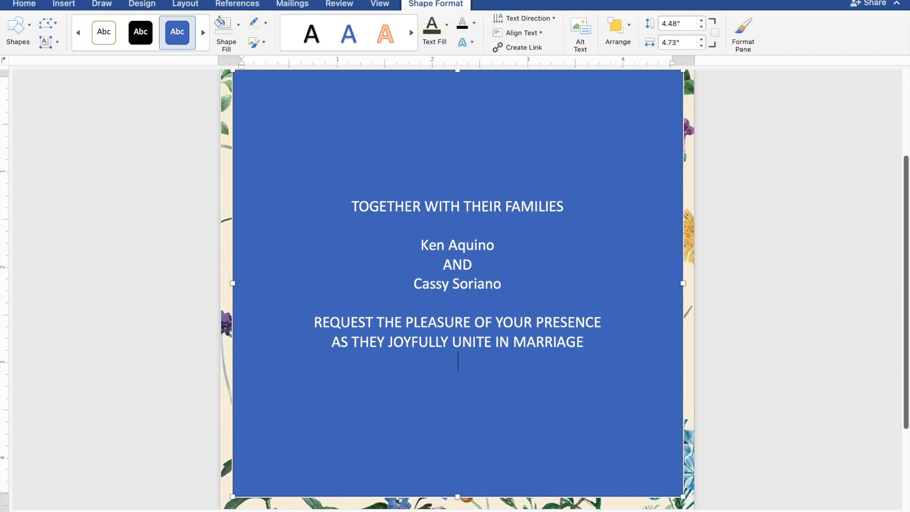
{"action": "key", "text": "Return"}
{"action": "type", "text": "S"}
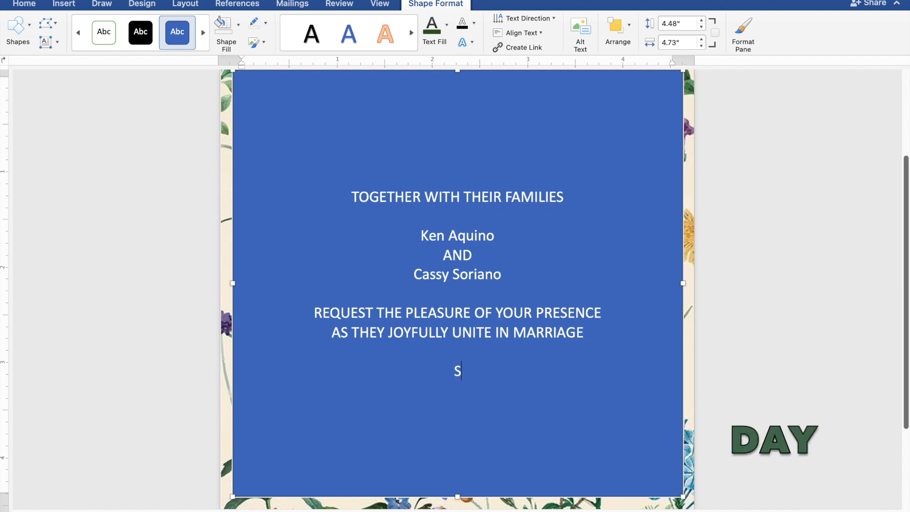
{"action": "type", "text": "UND"}
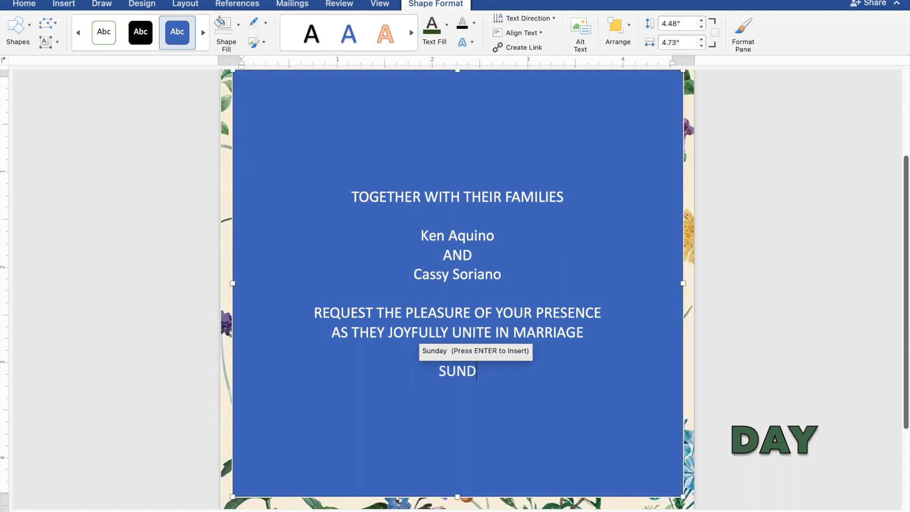
{"action": "type", "text": "AY"}
- Enter the wedding date "FEBRUARY 25, 2024" on a new line under "SUNDAY"
{"action": "key", "text": "Return"}
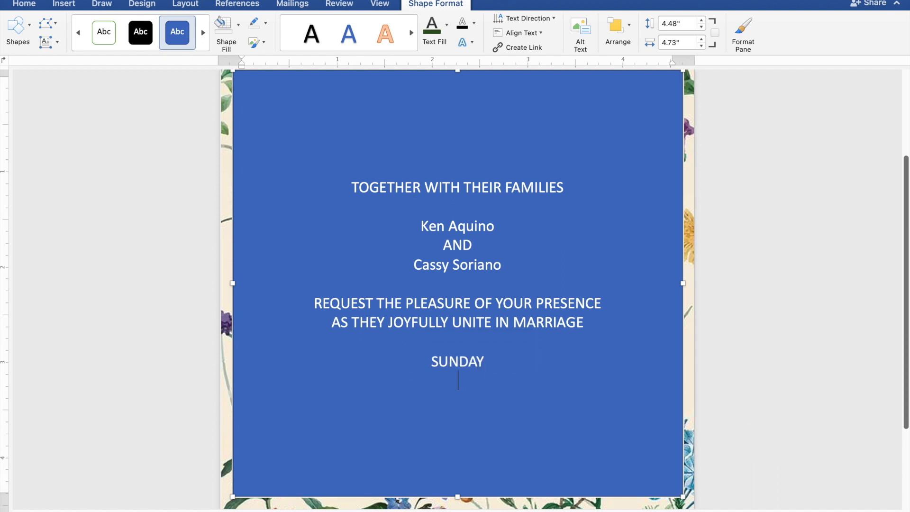
{"action": "type", "text": "FE"}
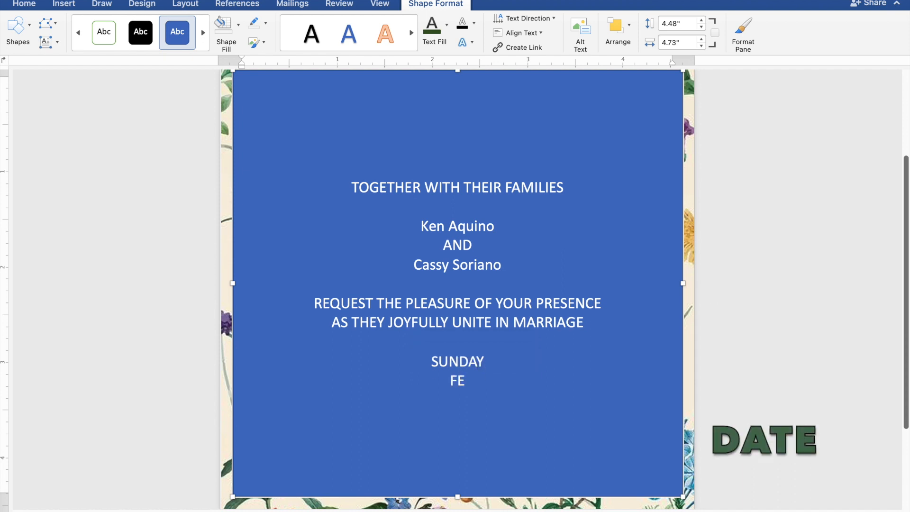
{"action": "type", "text": "BR"}
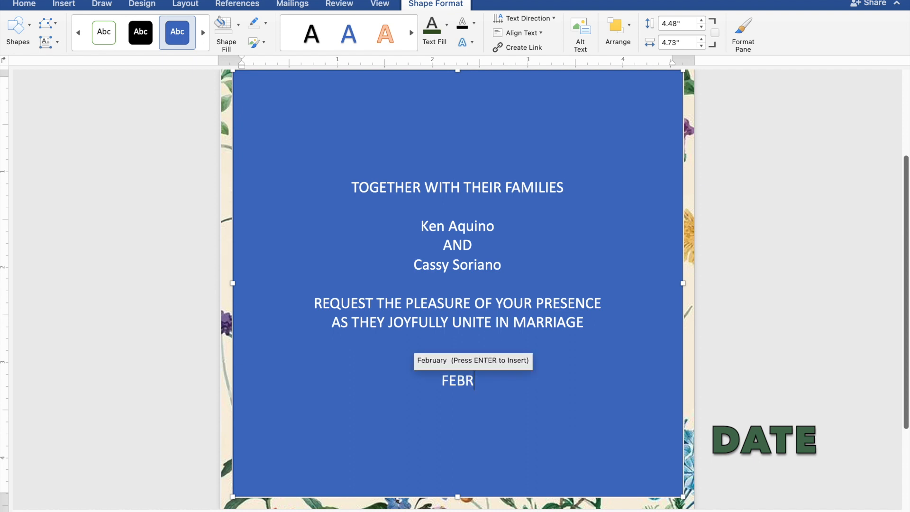
{"action": "type", "text": "UA"}
{"action": "type", "text": "RY"}
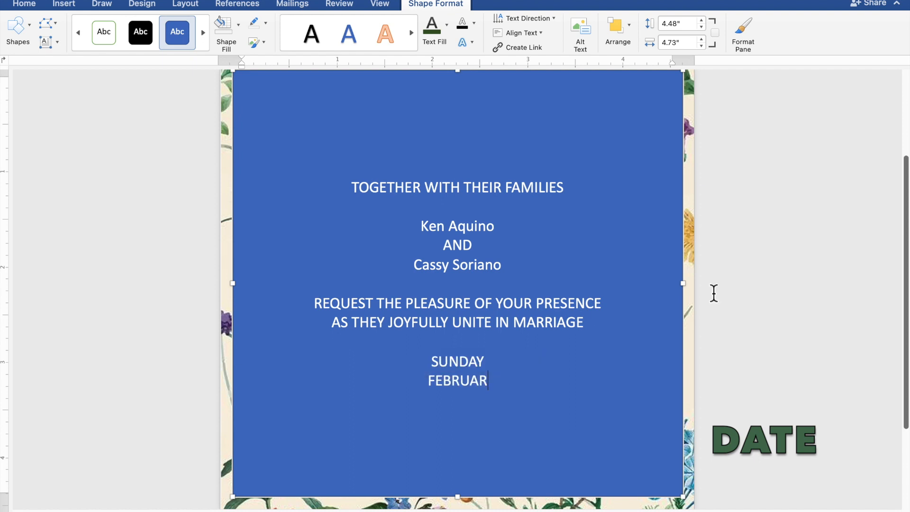
{"action": "type", "text": " 2"}
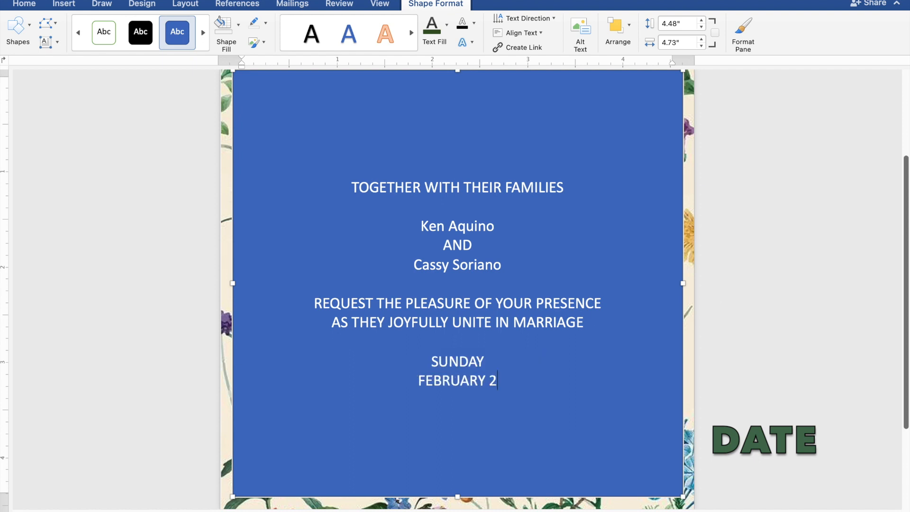
{"action": "type", "text": "5, "}
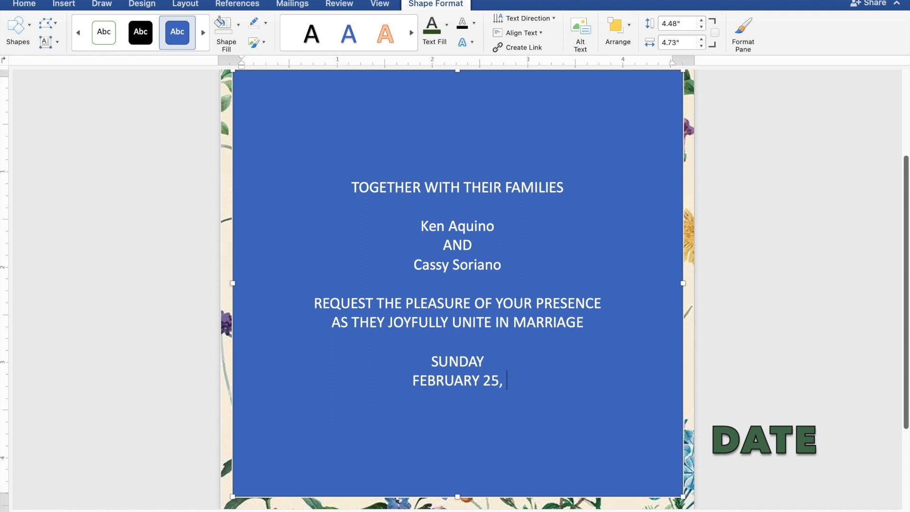
{"action": "type", "text": "202"}
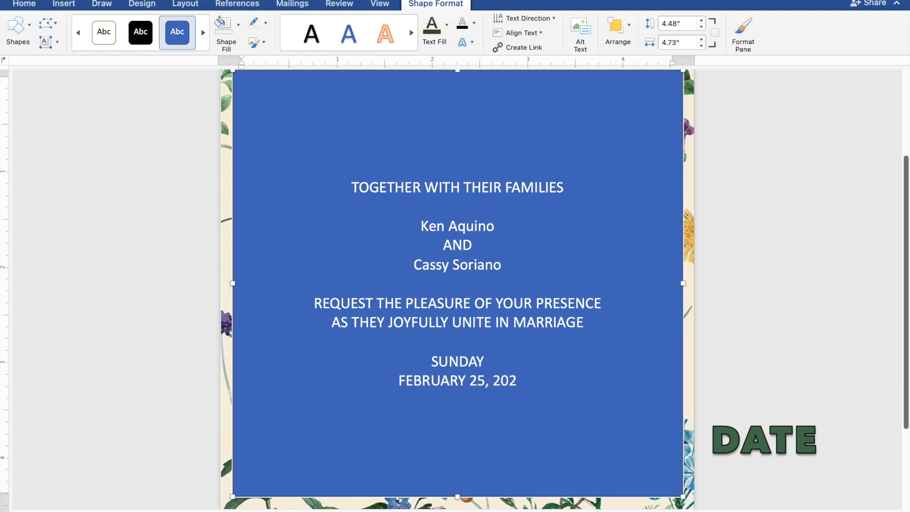
{"action": "type", "text": "4"}
- Enter the ceremony time "10:00 IN THE MORNING" on a new line below the date
{"action": "key", "text": "Return"}
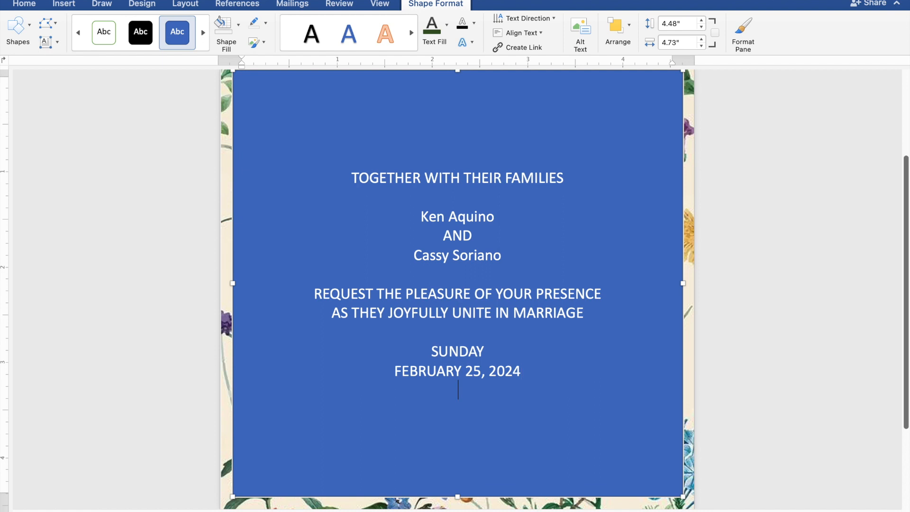
{"action": "type", "text": "1"}
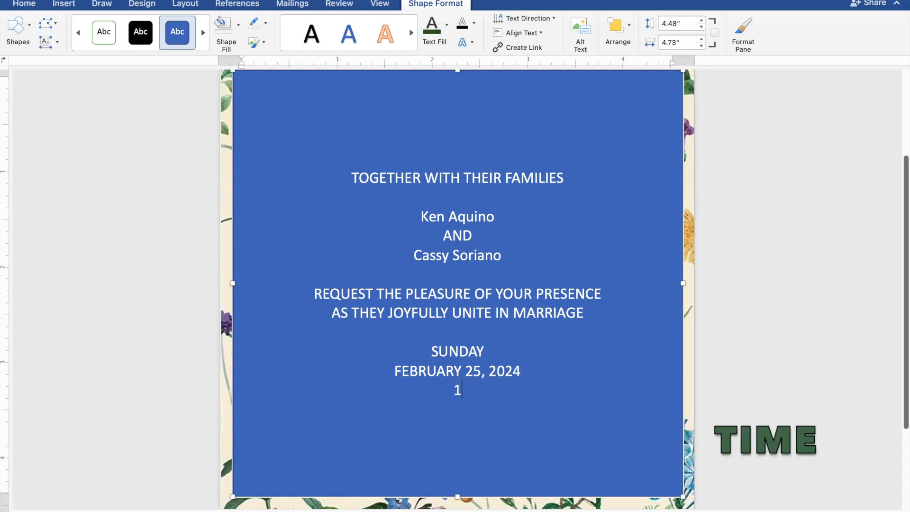
{"action": "type", "text": "0:00 IN THE"}
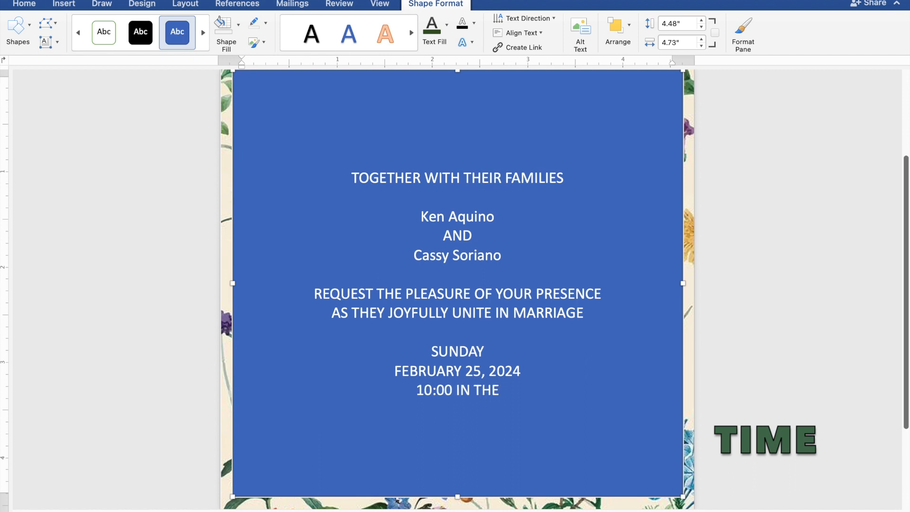
{"action": "type", "text": " MORNING"}
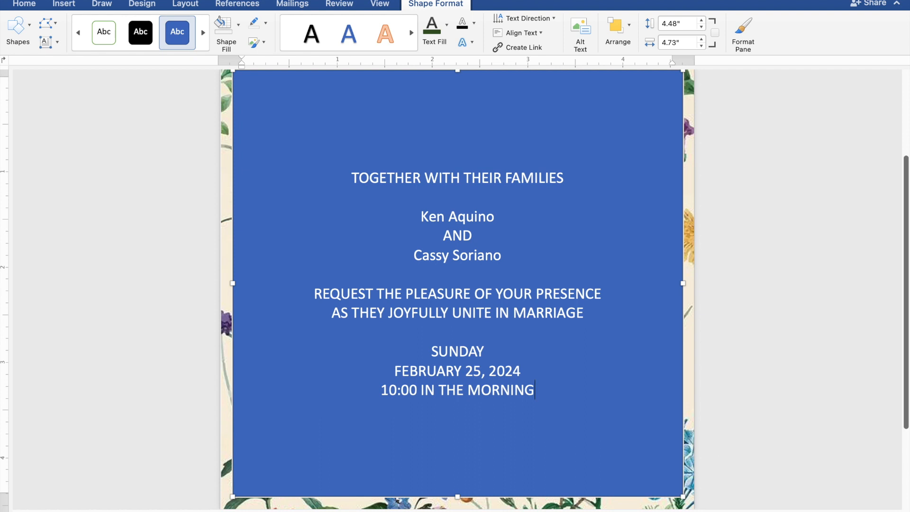
- Enter the church name "ST. THOMAS AQUINAS PARISH CHURCH" on a new line below the ceremony time
{"action": "key", "text": "Return"}
{"action": "type", "text": "S"}
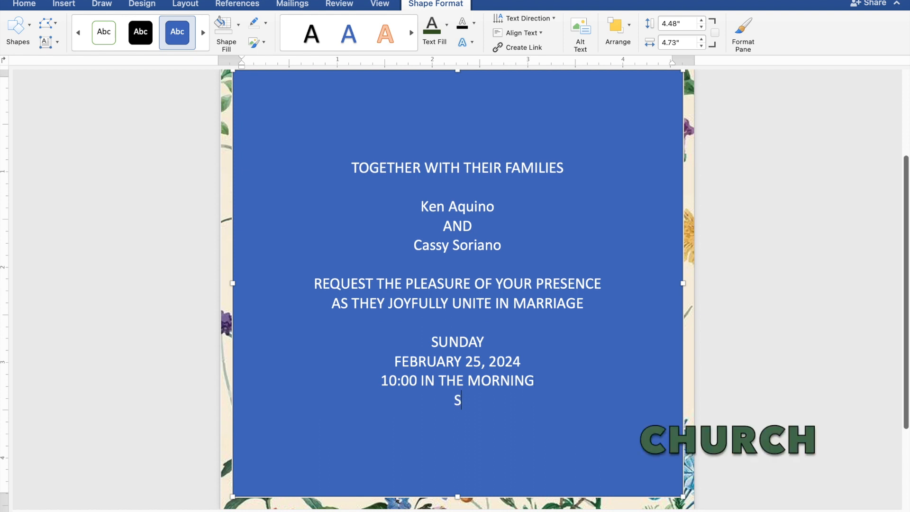
{"action": "type", "text": "T. THOMA"}
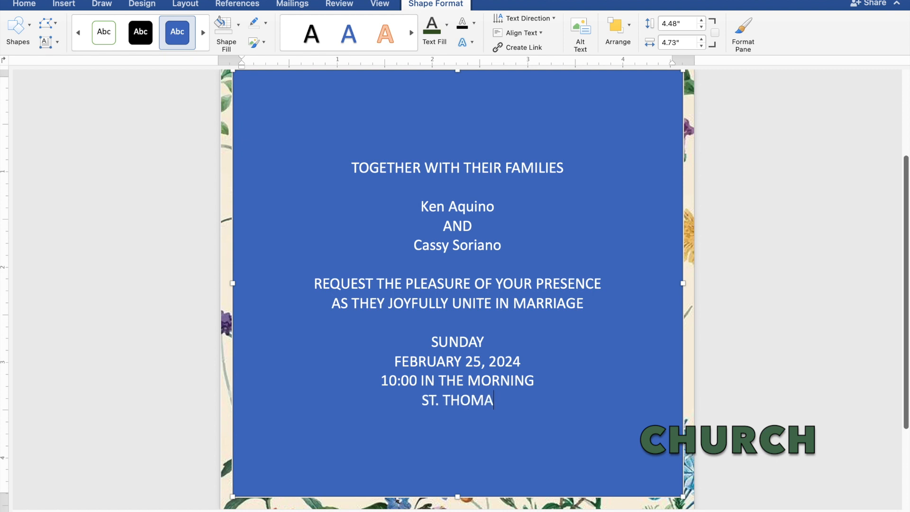
{"action": "type", "text": "S AQ"}
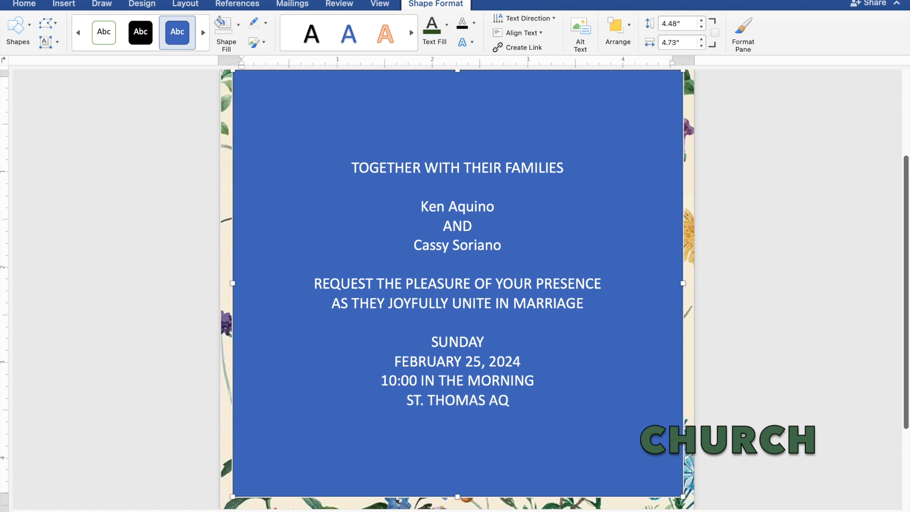
{"action": "type", "text": "UI"}
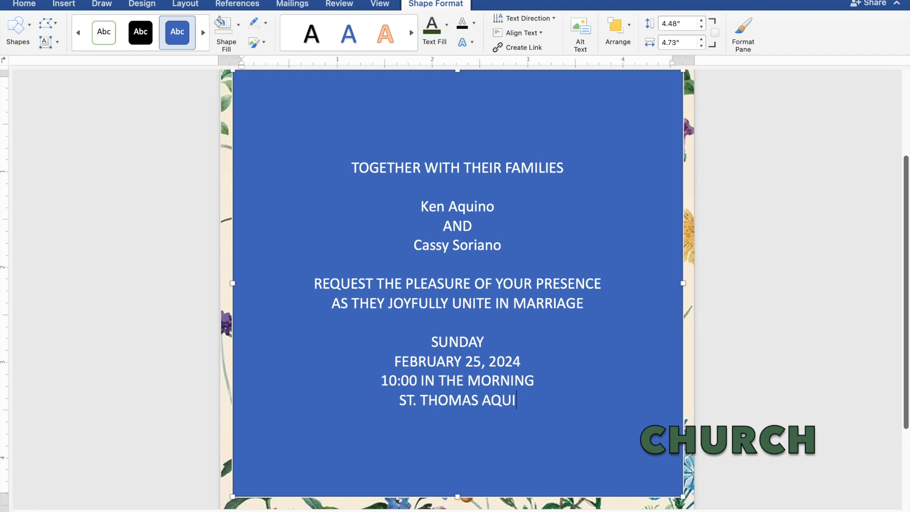
{"action": "type", "text": "NAS"}
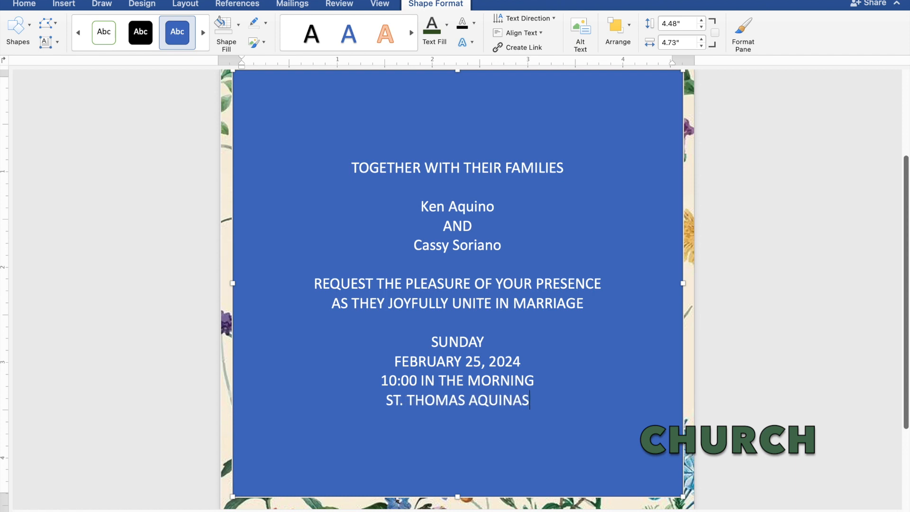
{"action": "type", "text": " P"}
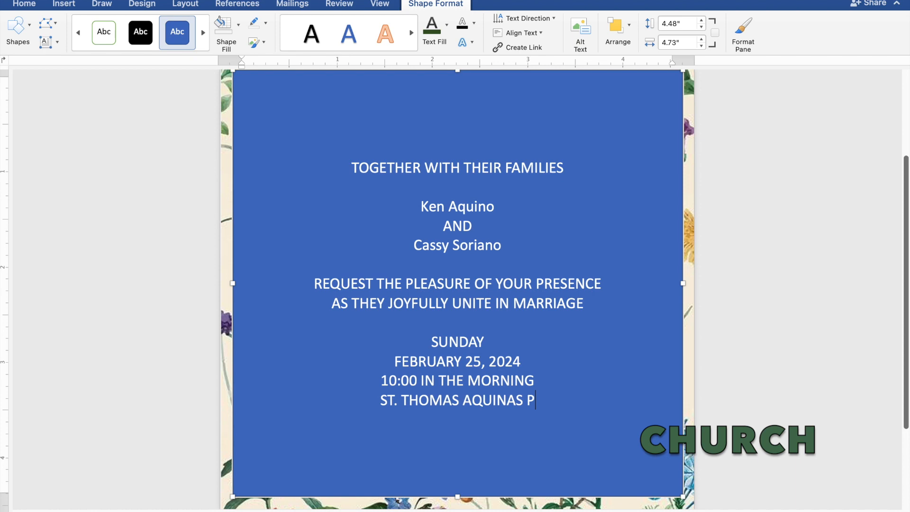
{"action": "type", "text": "ARI"}
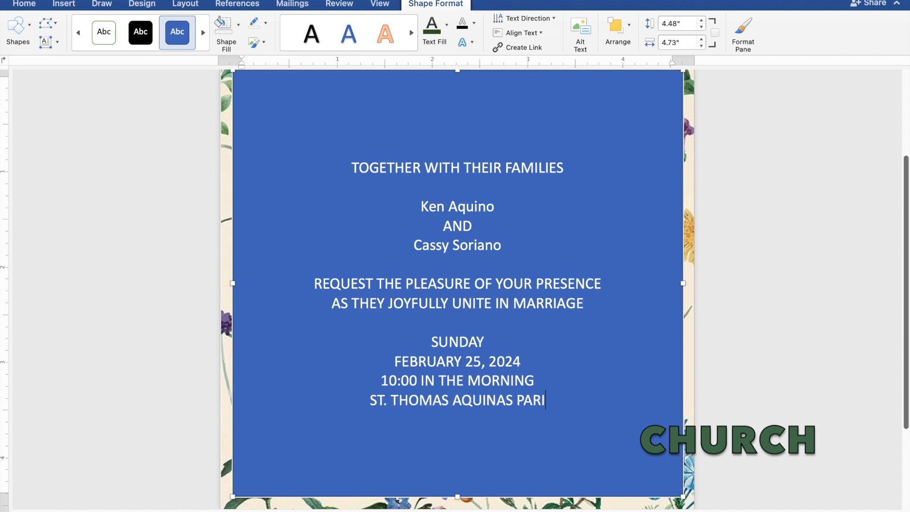
{"action": "type", "text": "SH"}
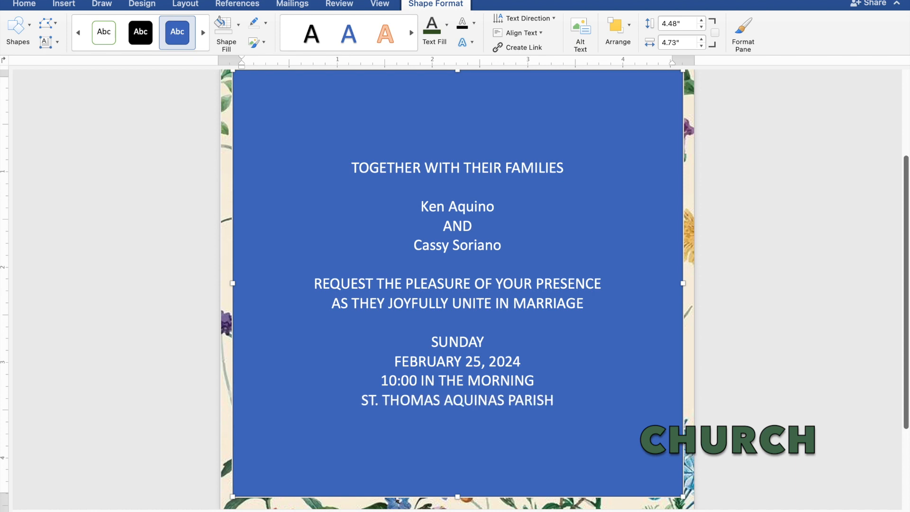
{"action": "type", "text": " CHURCH"}
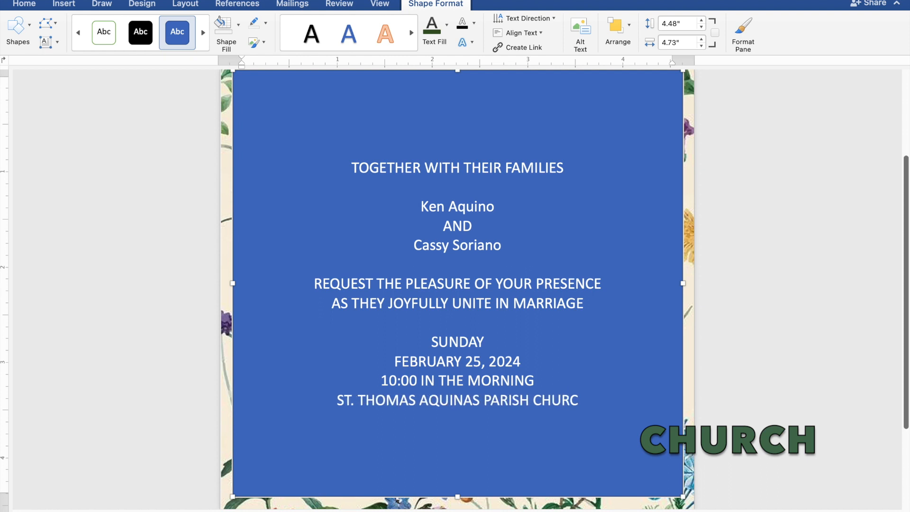
- Enter the church location "MANGALDAN, PANGASINAN" on a new line under the church name
{"action": "key", "text": "Return"}
{"action": "type", "text": "MAN"}
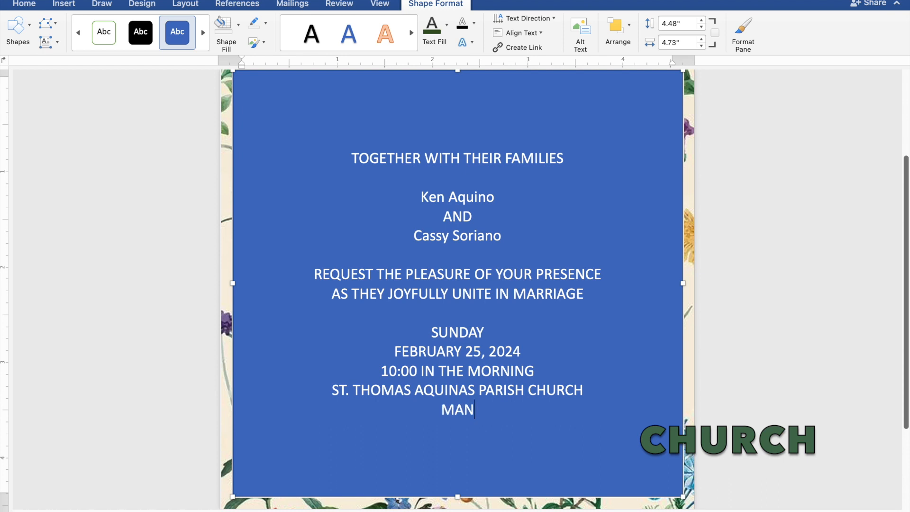
{"action": "type", "text": "GAL"}
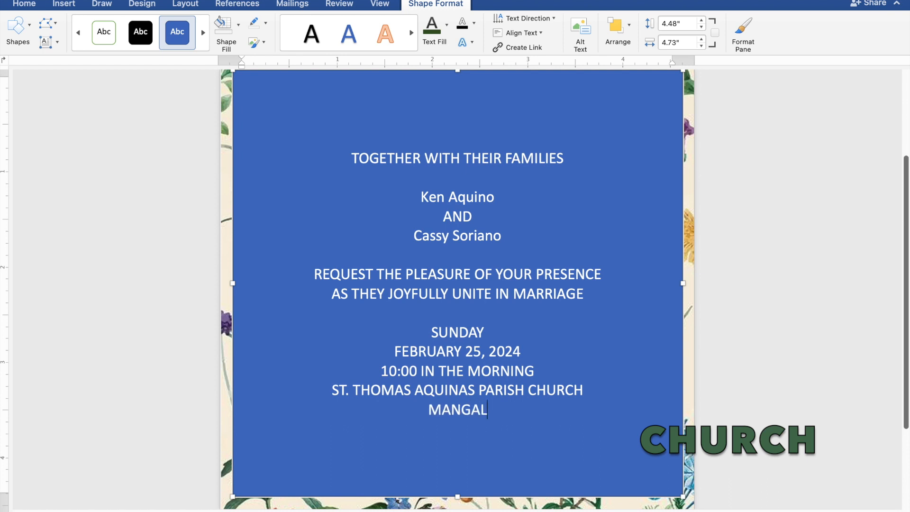
{"action": "type", "text": "DAN"}
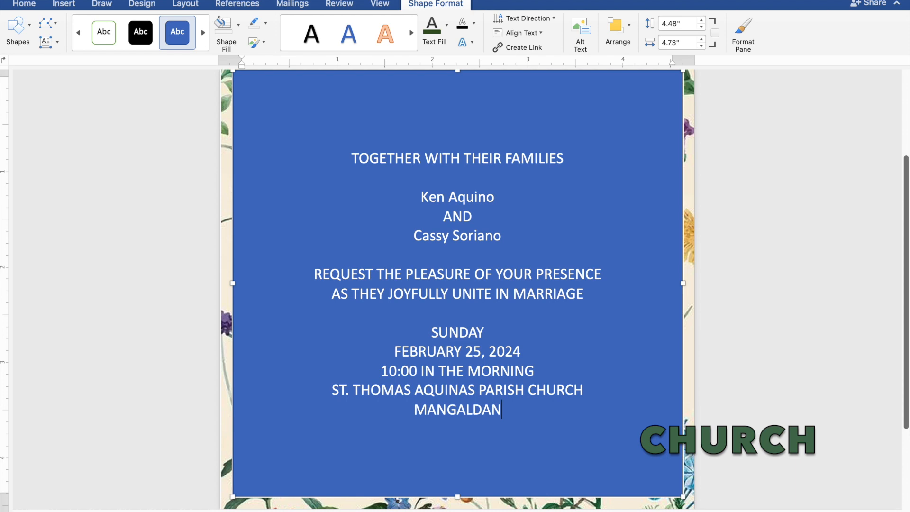
{"action": "type", "text": ", PANGAS"}
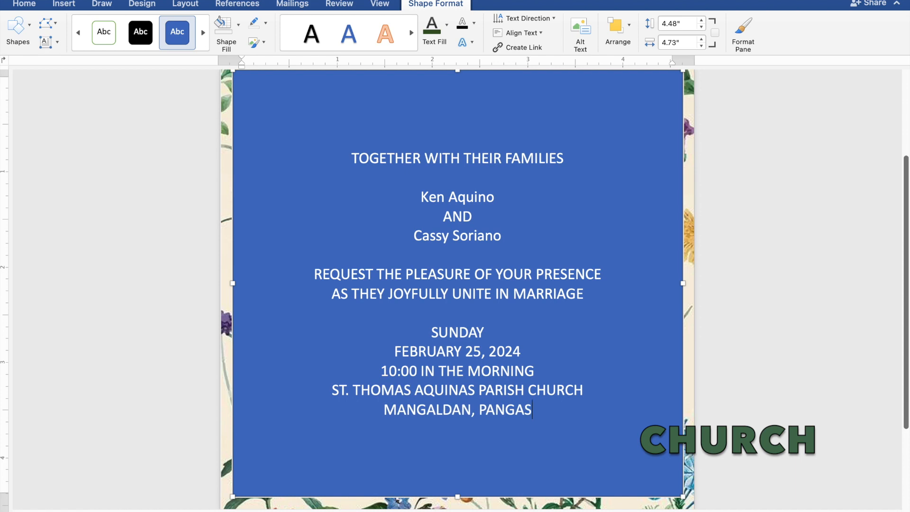
{"action": "type", "text": "INAN"}
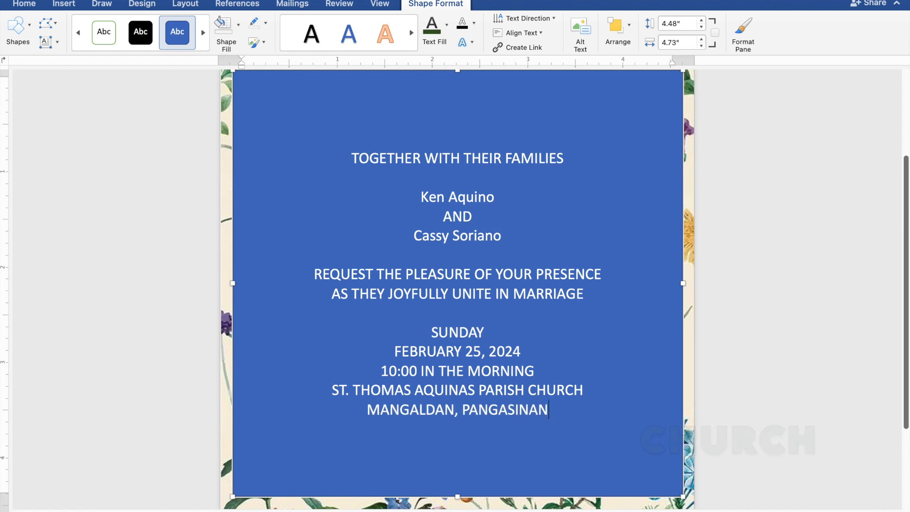
- Leave a blank line after the church location, then enter "Reception to follow"
{"action": "key", "text": "Return"}
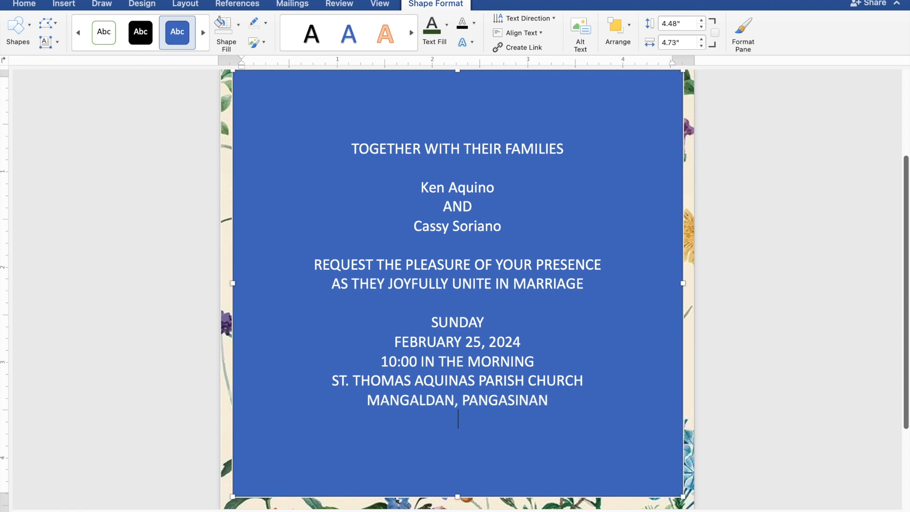
{"action": "key", "text": "Return"}
{"action": "type", "text": "Rec"}
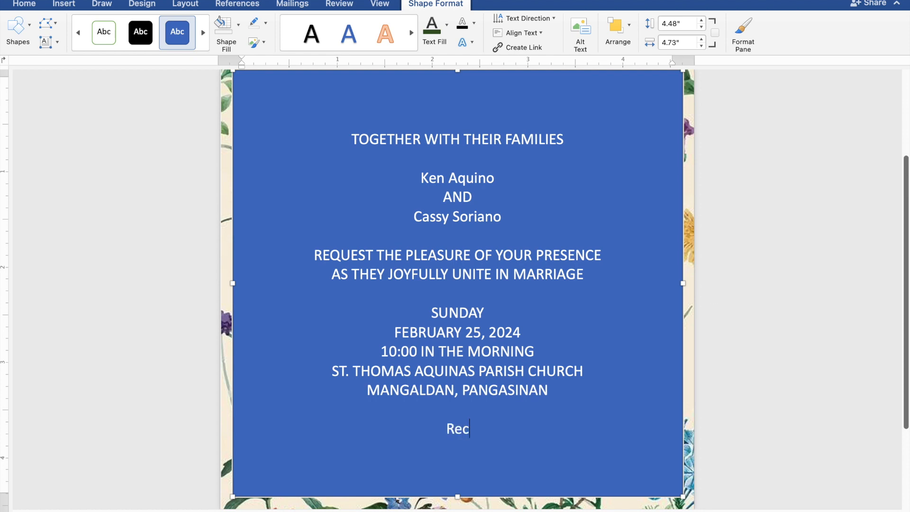
{"action": "type", "text": "eption t"}
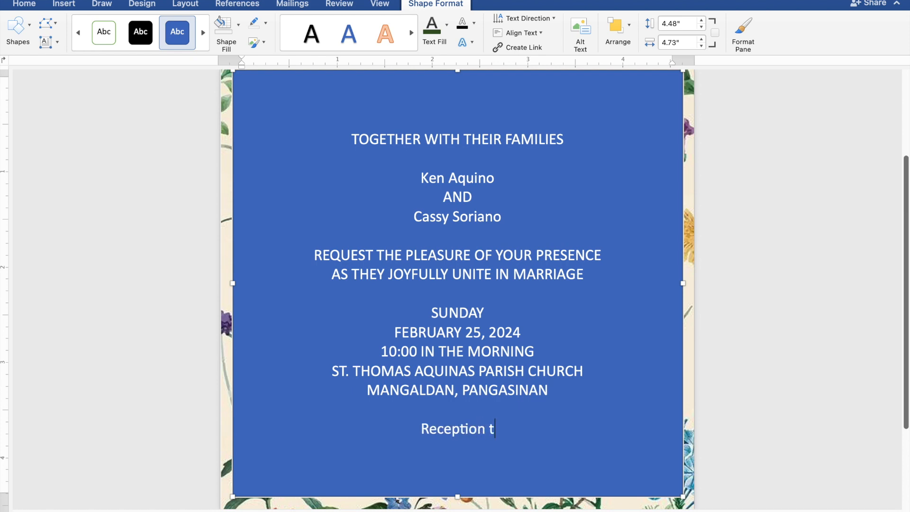
{"action": "type", "text": "o fol"}
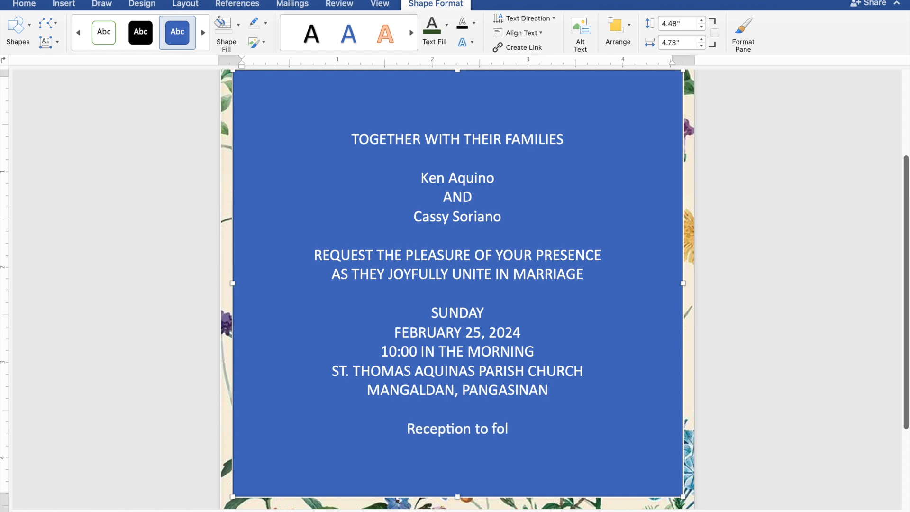
{"action": "type", "text": "low"}
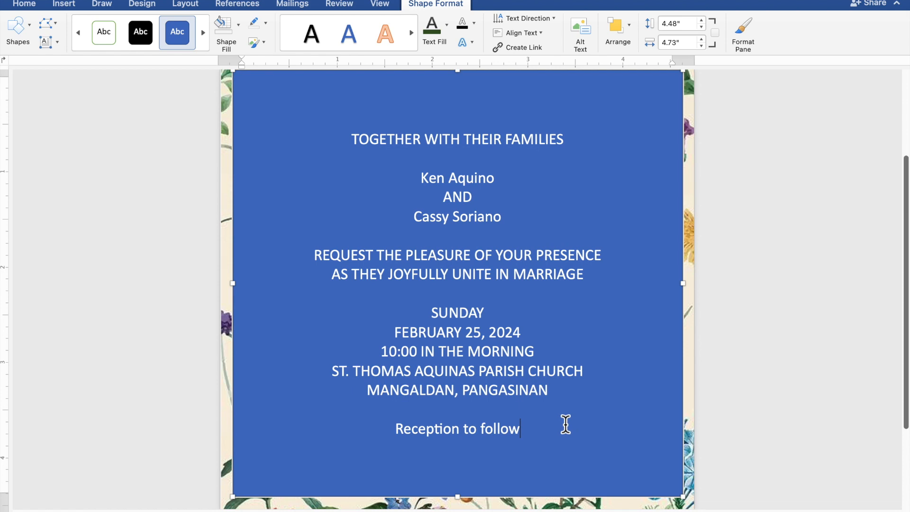
- Select all the invitation text and remove the rectangle's fill and outline
{"action": "left_click_drag", "start_coordinate": [527, 426], "coordinate": [350, 149]}
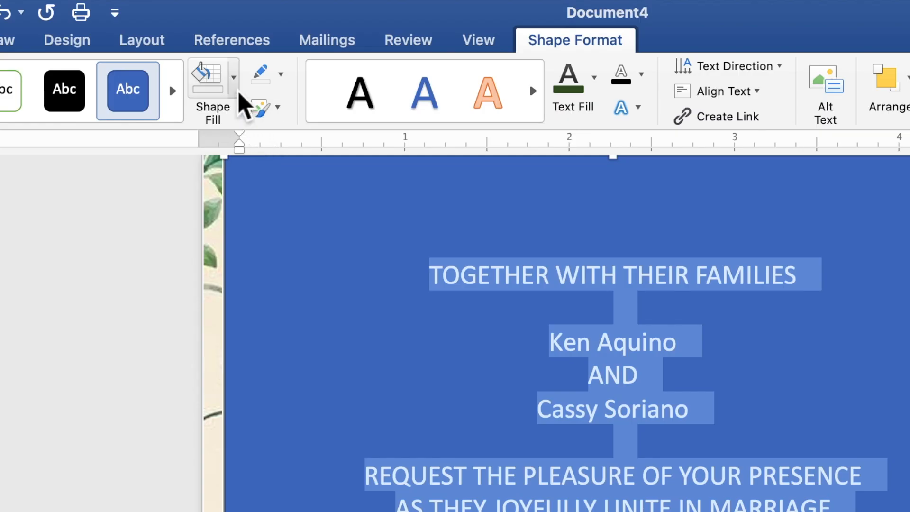
{"action": "left_click", "coordinate": [236, 90]}
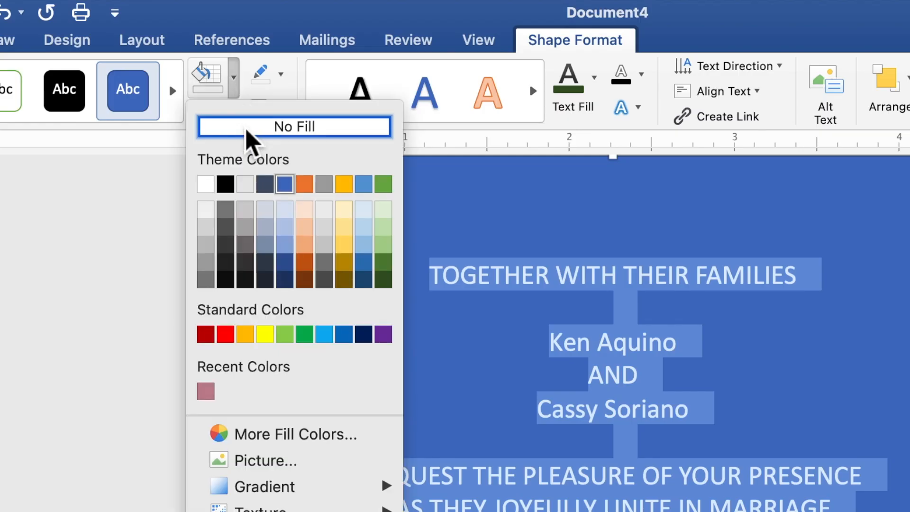
{"action": "left_click", "coordinate": [247, 126]}
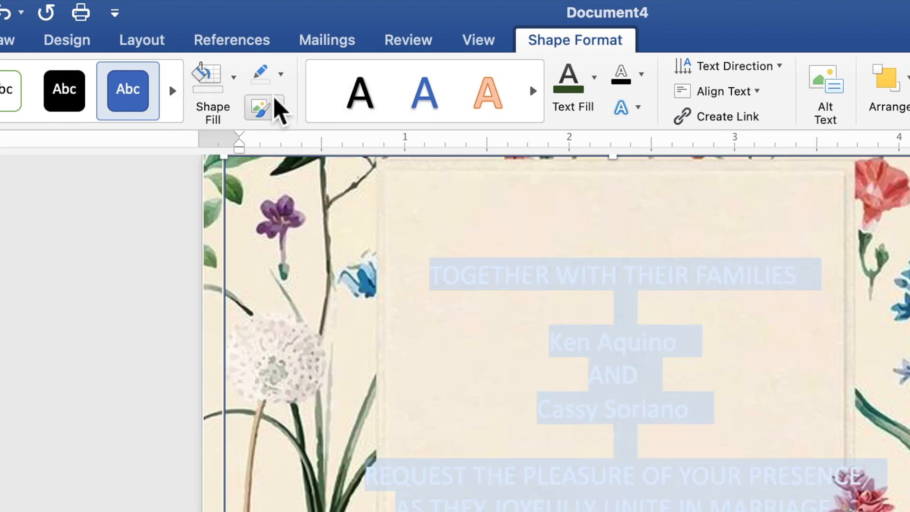
{"action": "left_click", "coordinate": [281, 80]}
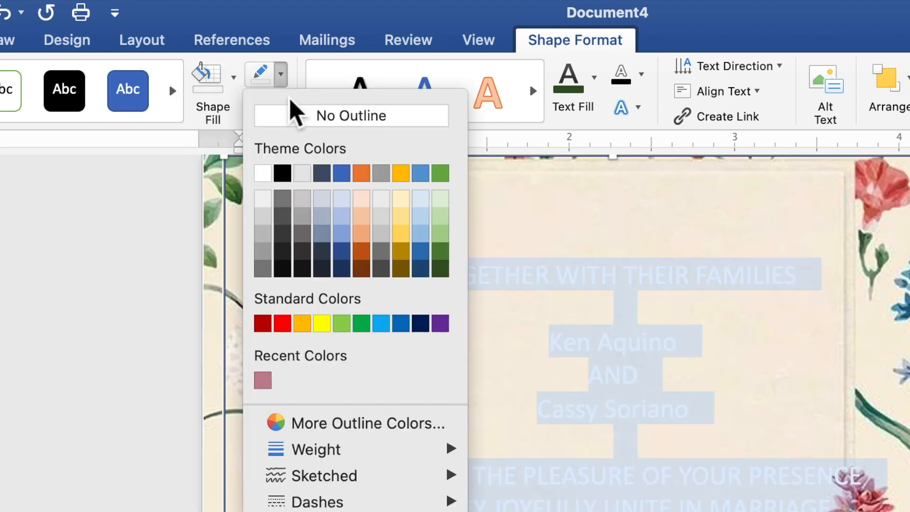
{"action": "left_click", "coordinate": [301, 126]}
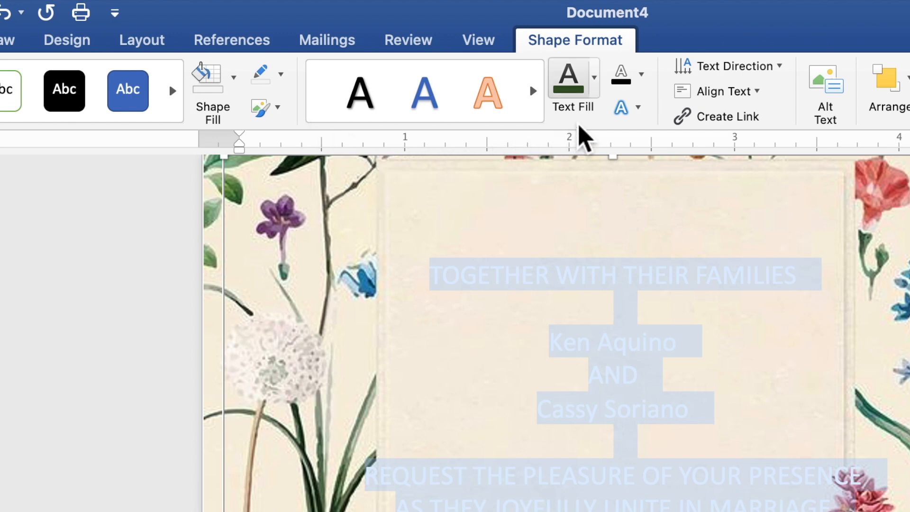
- Color the selected invitation text with the darkest theme green and set its font to Times New Roman
{"action": "left_click", "coordinate": [600, 92]}
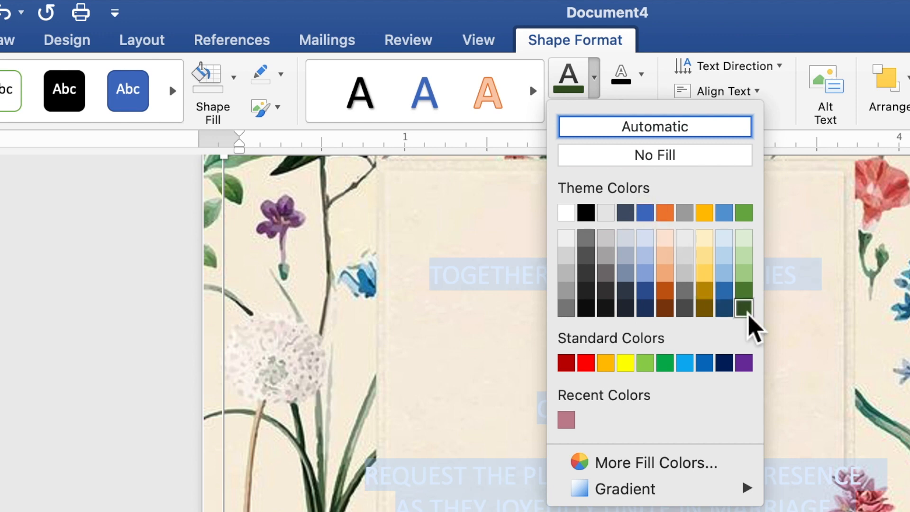
{"action": "left_click", "coordinate": [748, 315]}
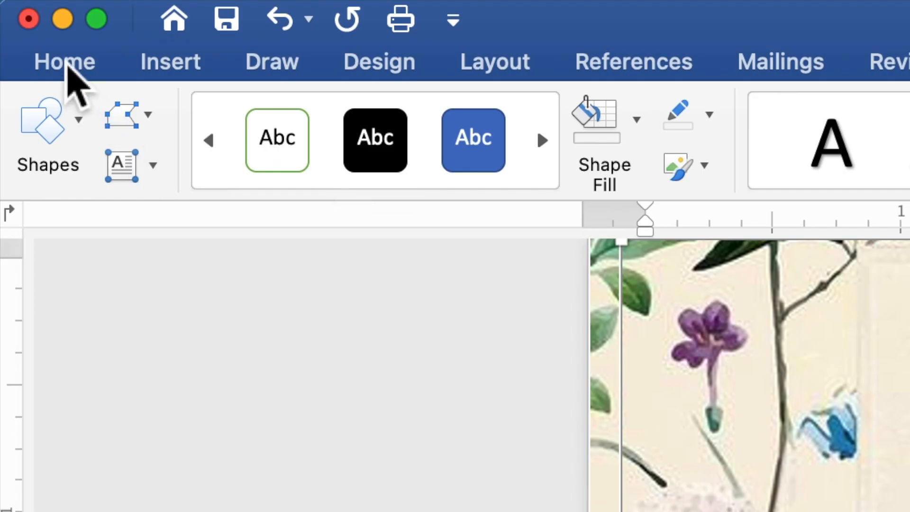
{"action": "left_click", "coordinate": [66, 67]}
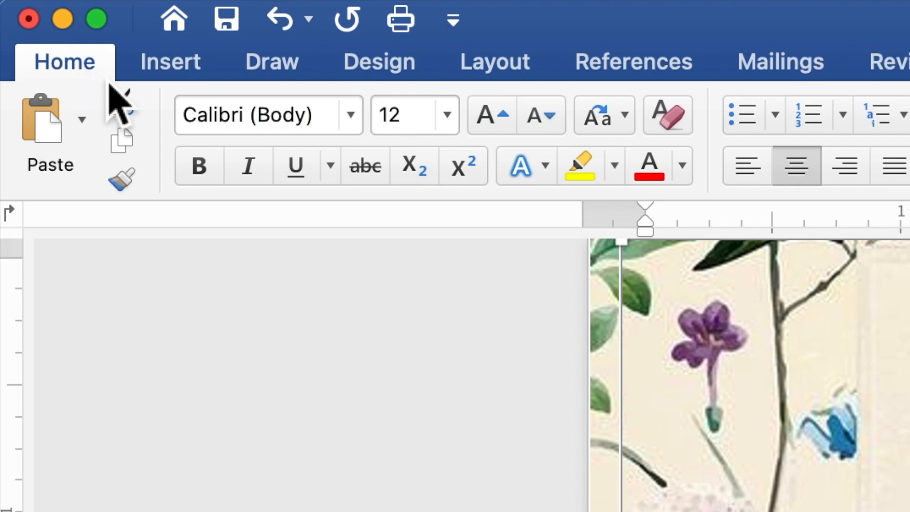
{"action": "left_click", "coordinate": [357, 122]}
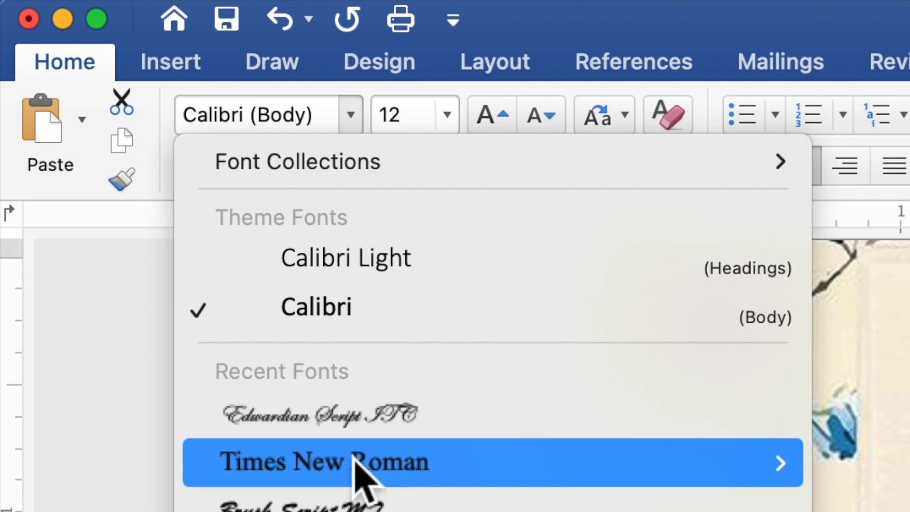
{"action": "left_click", "coordinate": [355, 470]}
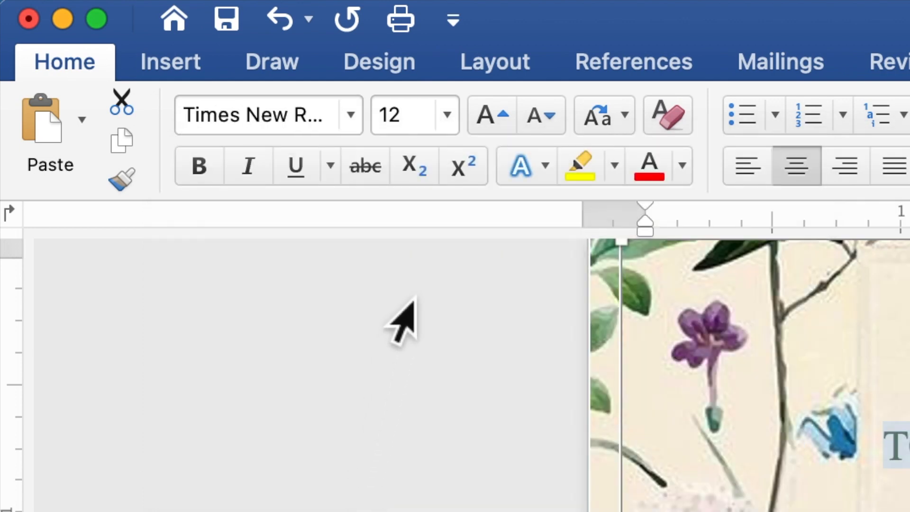
- Set the font size of all the invitation text to 9
{"action": "left_click", "coordinate": [412, 124]}
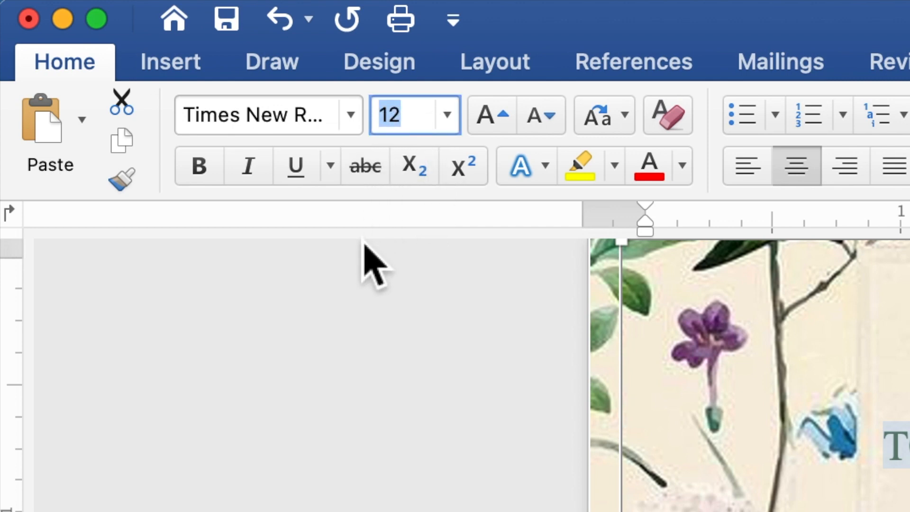
{"action": "type", "text": "9"}
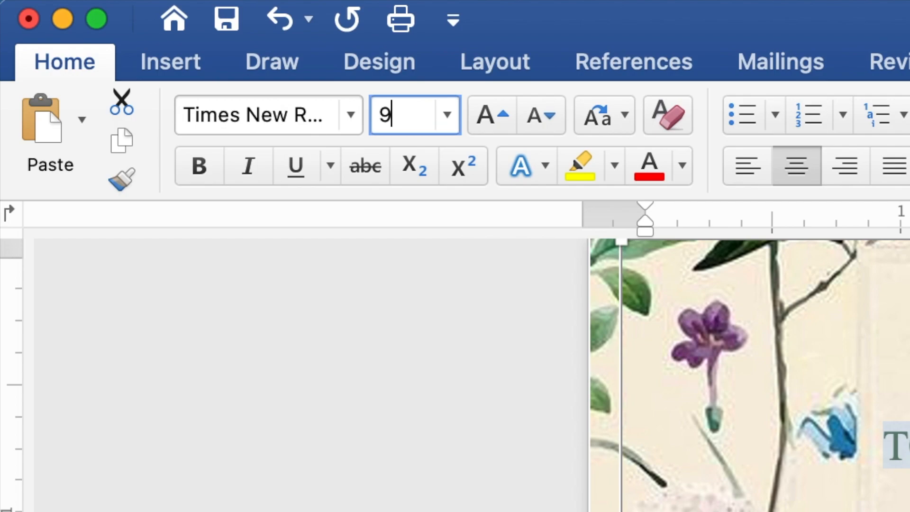
{"action": "key", "text": "Return"}
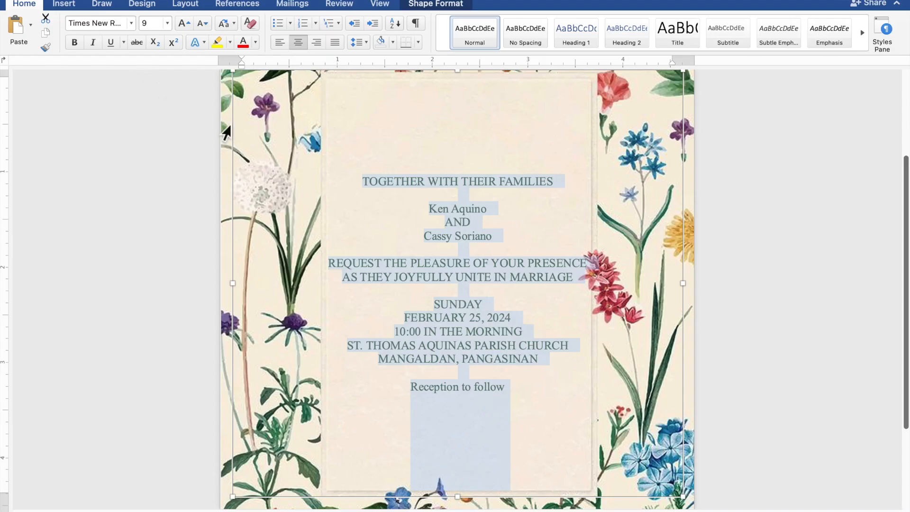
- Select both names of the couple and the "Reception to follow" line and set their font to Edwardian Script ITC
{"action": "left_click", "coordinate": [471, 209]}
{"action": "left_click_drag", "start_coordinate": [492, 210], "coordinate": [435, 212]}
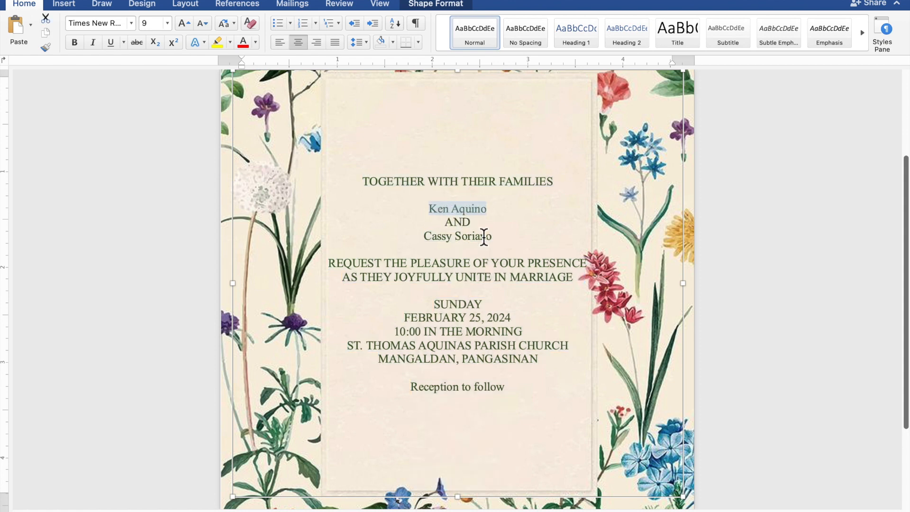
{"action": "left_click_drag", "start_coordinate": [493, 237], "coordinate": [439, 240]}
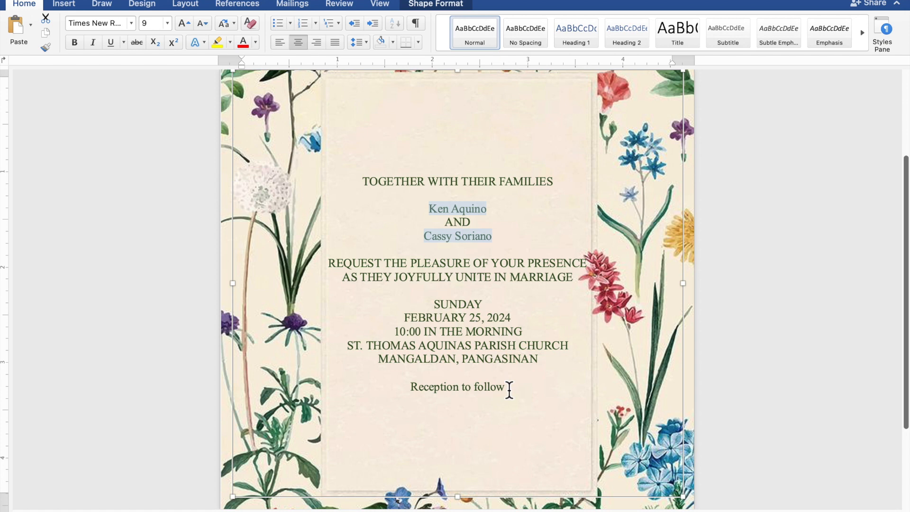
{"action": "left_click_drag", "start_coordinate": [509, 390], "coordinate": [444, 395]}
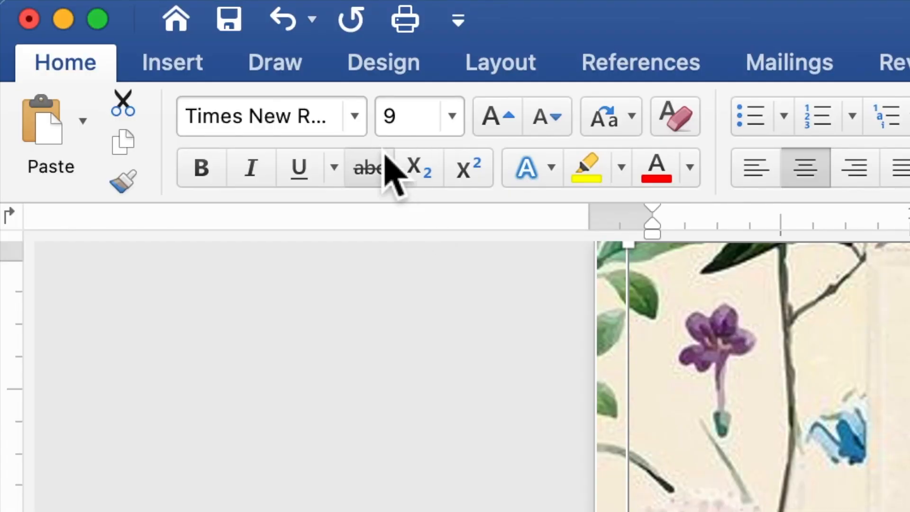
{"action": "left_click", "coordinate": [365, 130]}
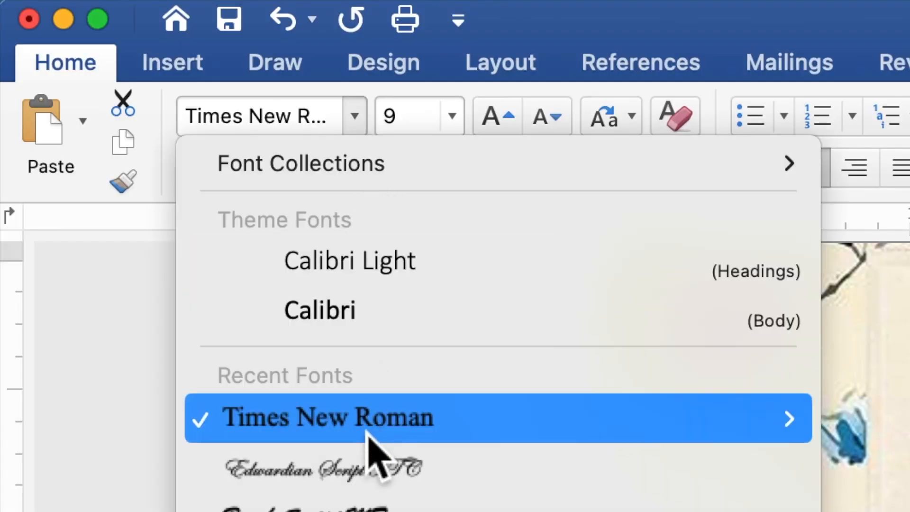
{"action": "left_click", "coordinate": [369, 469]}
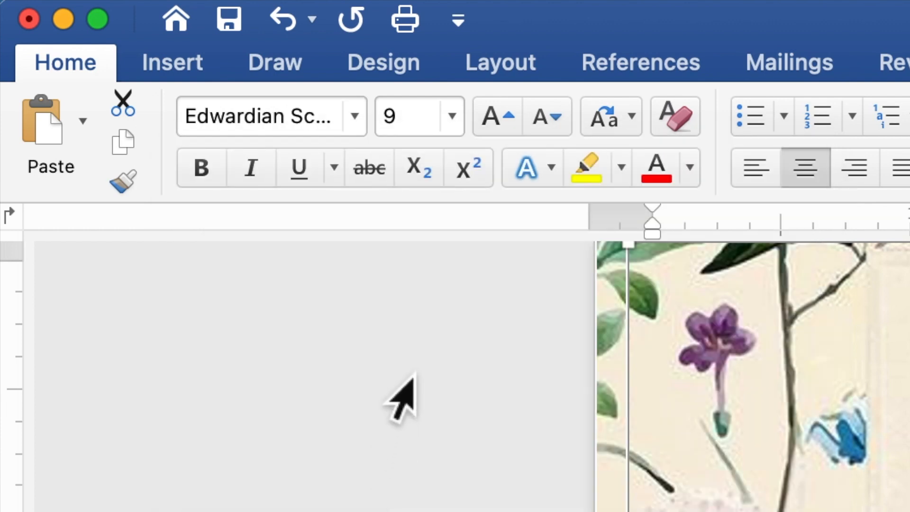
- Set the font size of the couple's names and the "Reception to follow" line to 20
{"action": "left_click", "coordinate": [388, 122]}
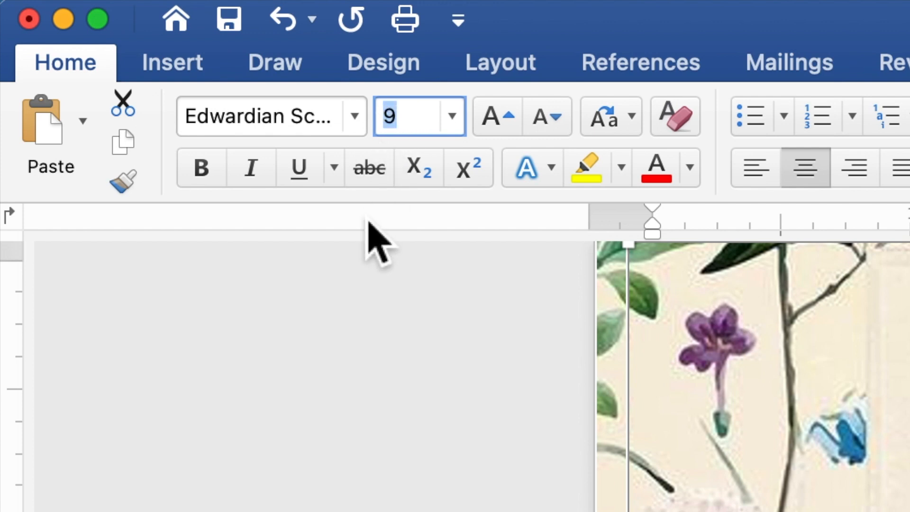
{"action": "type", "text": "20"}
{"action": "key", "text": "Return"}
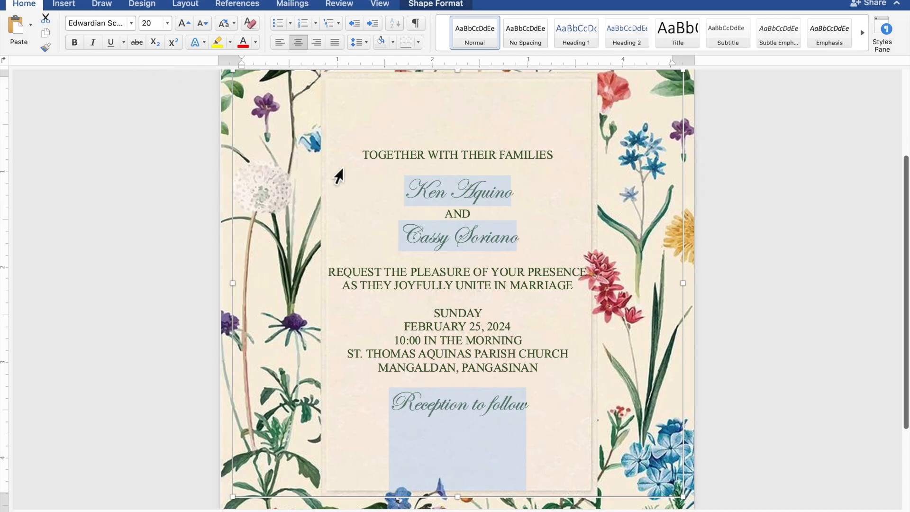
- Select only the two names of the couple and set their font size to 40
{"action": "left_click_drag", "start_coordinate": [505, 195], "coordinate": [434, 195]}
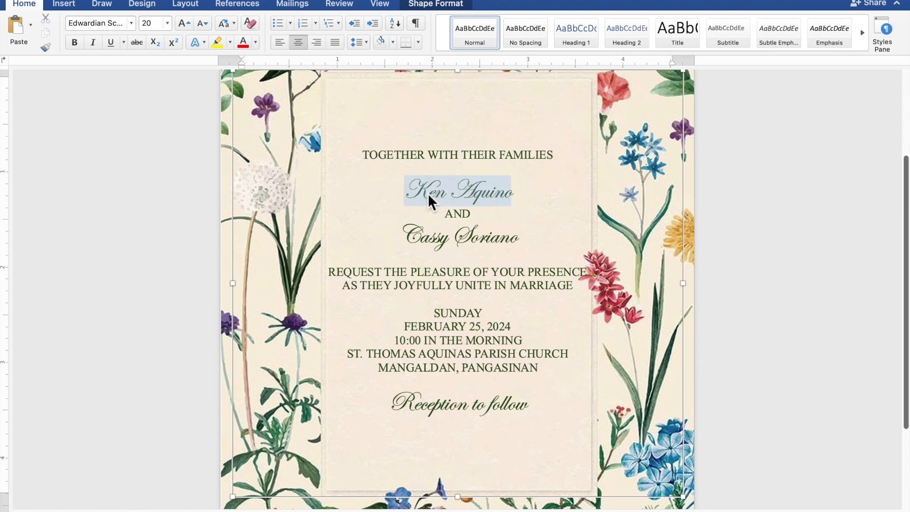
{"action": "left_click_drag", "start_coordinate": [522, 244], "coordinate": [401, 240]}
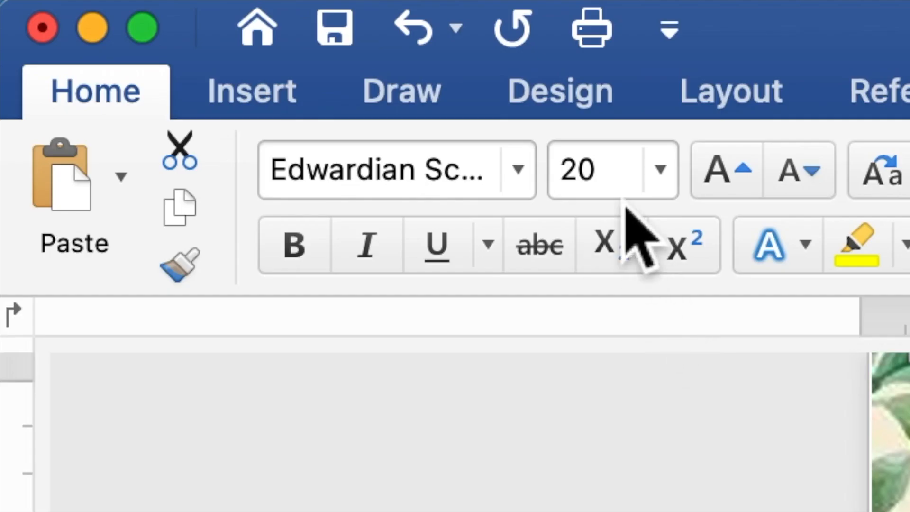
{"action": "left_click_drag", "start_coordinate": [612, 179], "coordinate": [563, 183]}
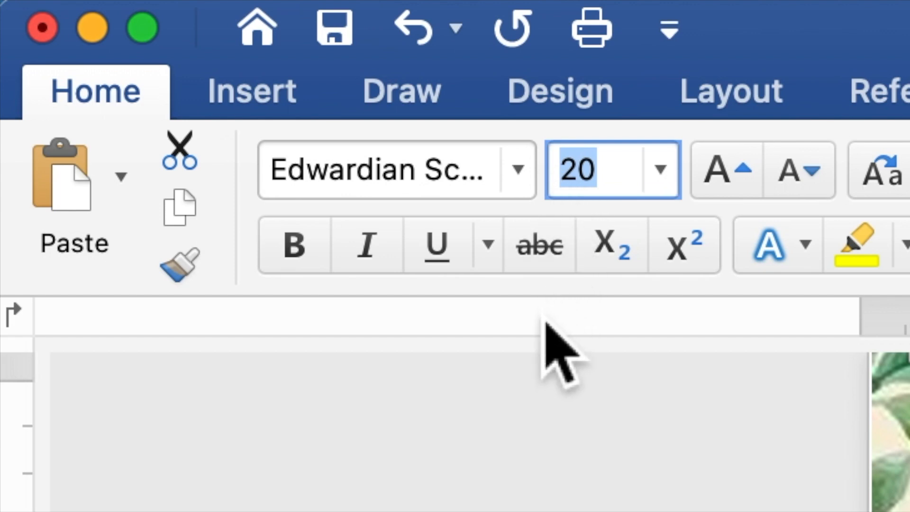
{"action": "type", "text": "4"}
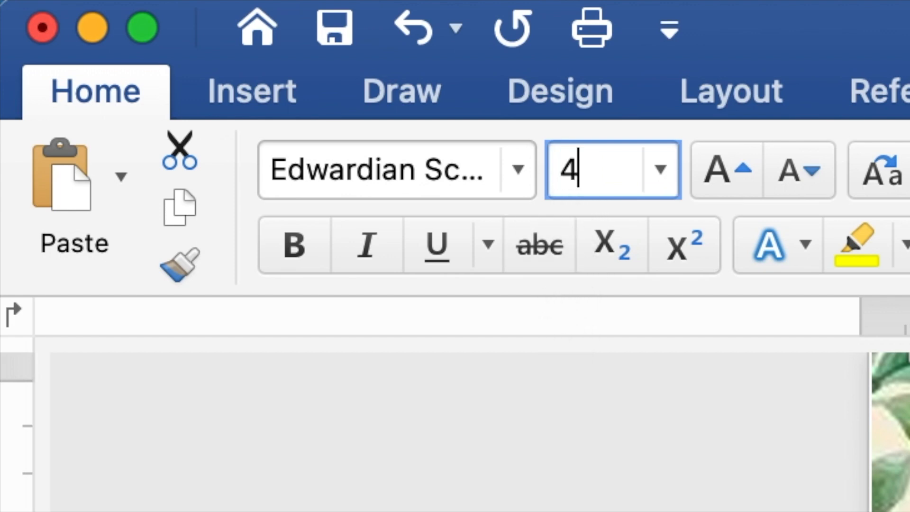
{"action": "type", "text": "0"}
{"action": "key", "text": "Return"}
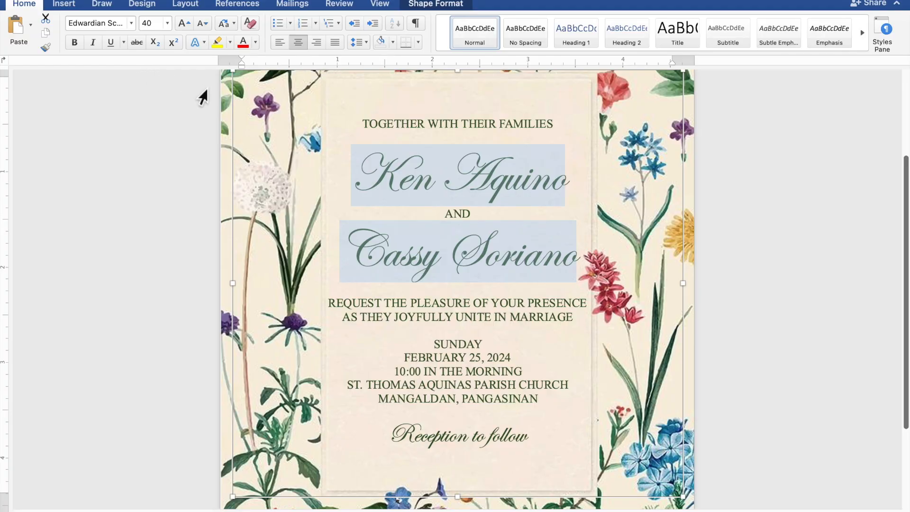
- Add an extra blank line above and below the couple's names, before "SUNDAY" and before "Reception to follow", and deselect the text box
{"action": "left_click", "coordinate": [476, 142]}
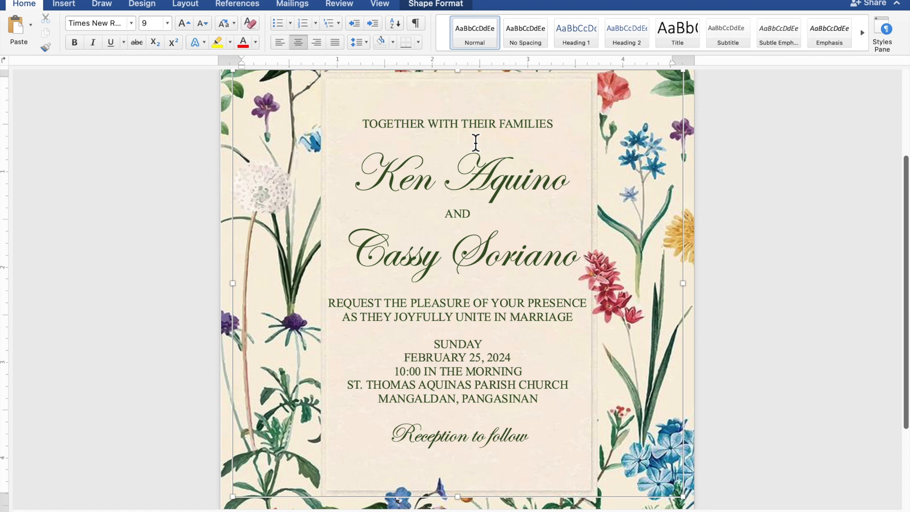
{"action": "key", "text": "Return"}
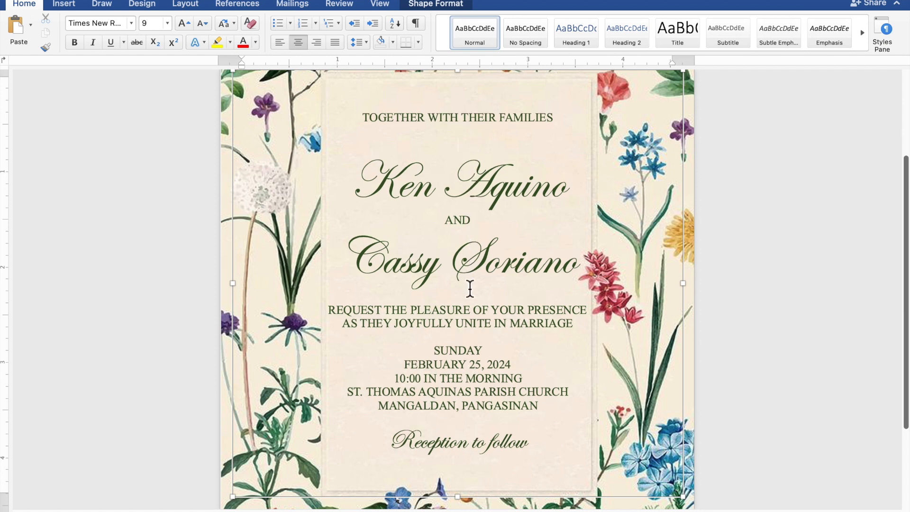
{"action": "key", "text": "Return"}
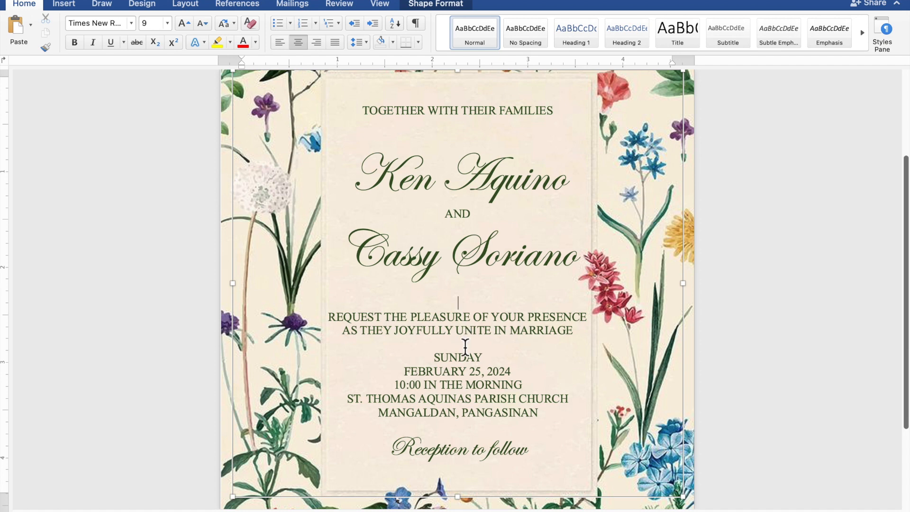
{"action": "key", "text": "Return"}
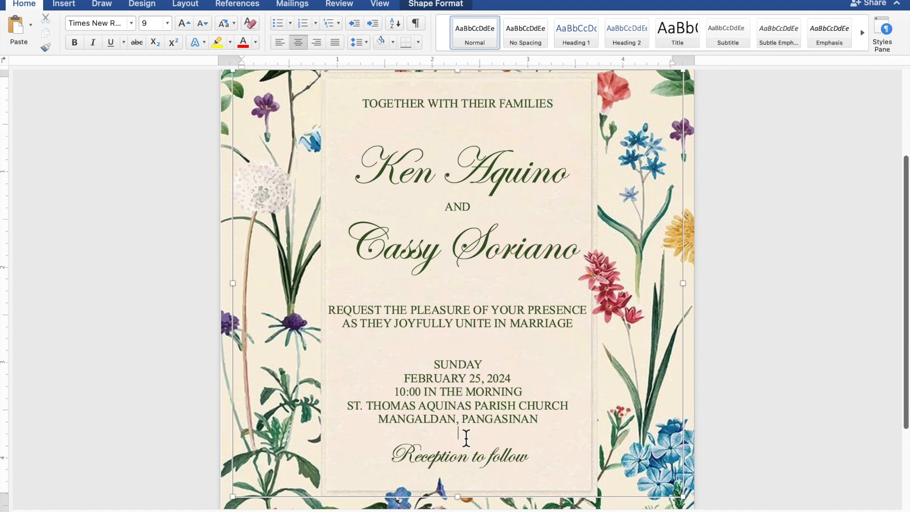
{"action": "key", "text": "Return"}
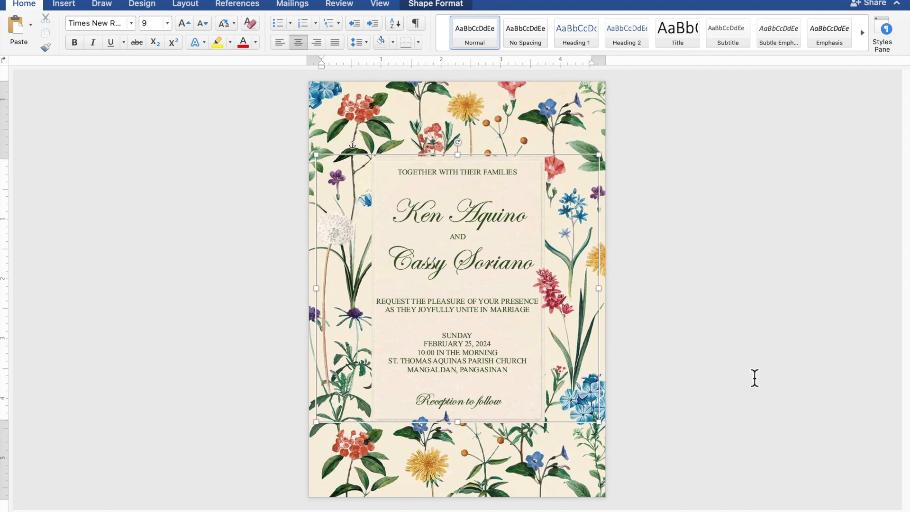
{"action": "left_click", "coordinate": [795, 369]}
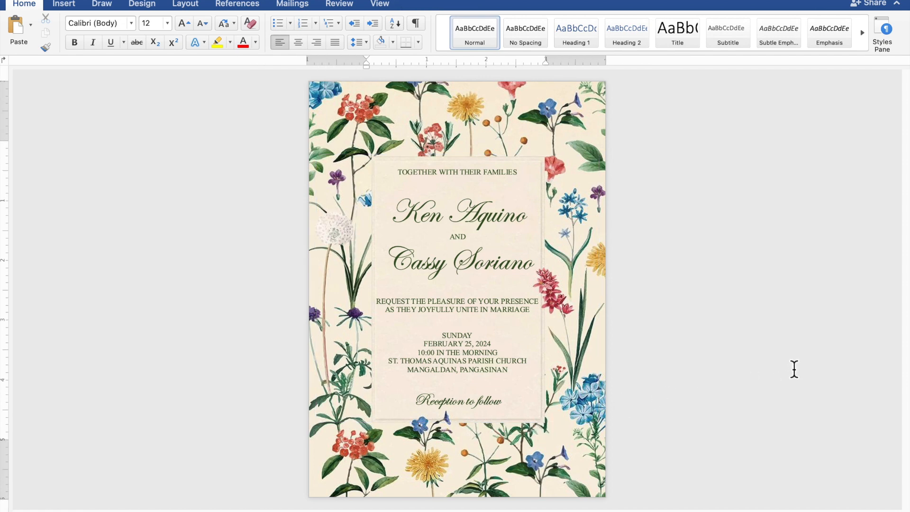